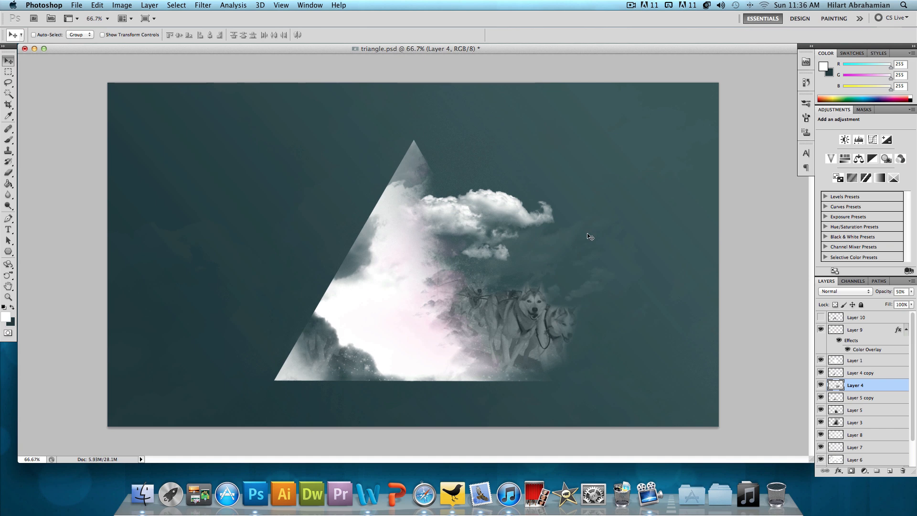
- Create a new 1920 × 1080 pixel RGB document at 300 pixels/inch with white contents and convert its Background into a regular layer
{"action": "left_click", "coordinate": [76, 5]}
{"action": "left_click", "coordinate": [75, 16]}
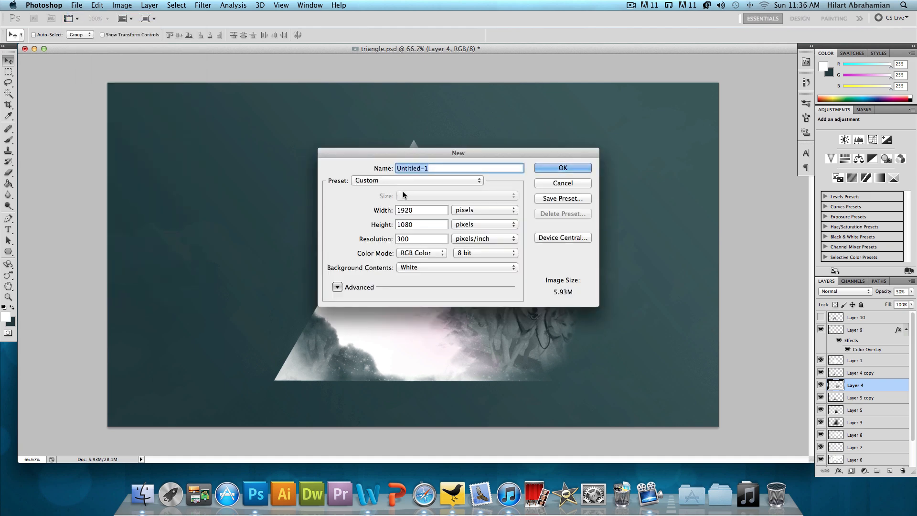
{"action": "left_click", "coordinate": [414, 210]}
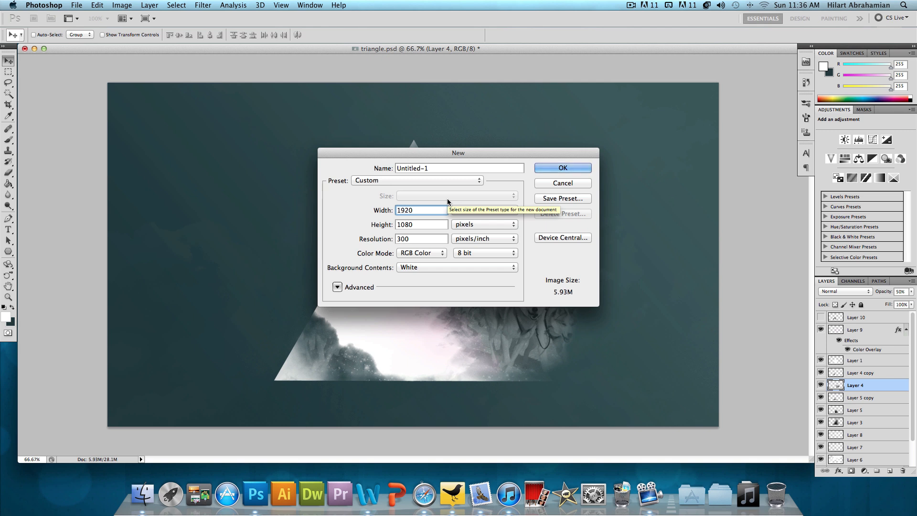
{"action": "left_click", "coordinate": [431, 224]}
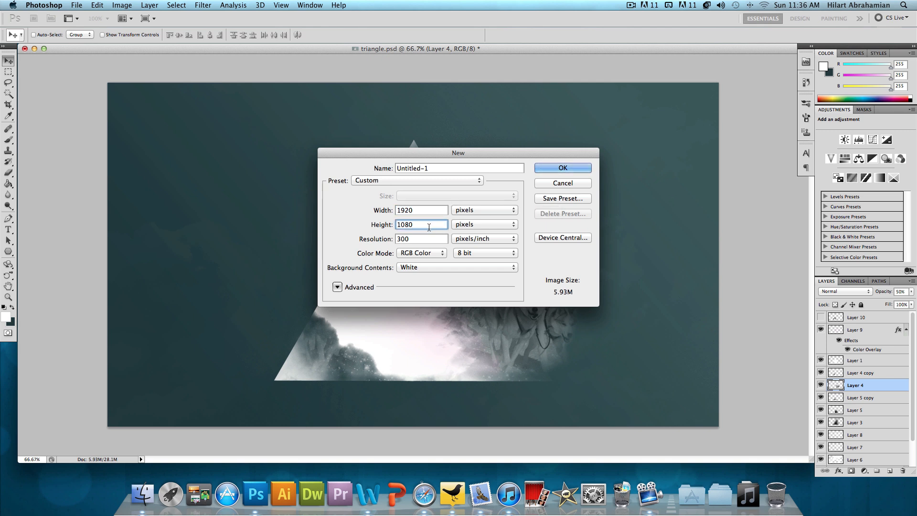
{"action": "left_click", "coordinate": [423, 238]}
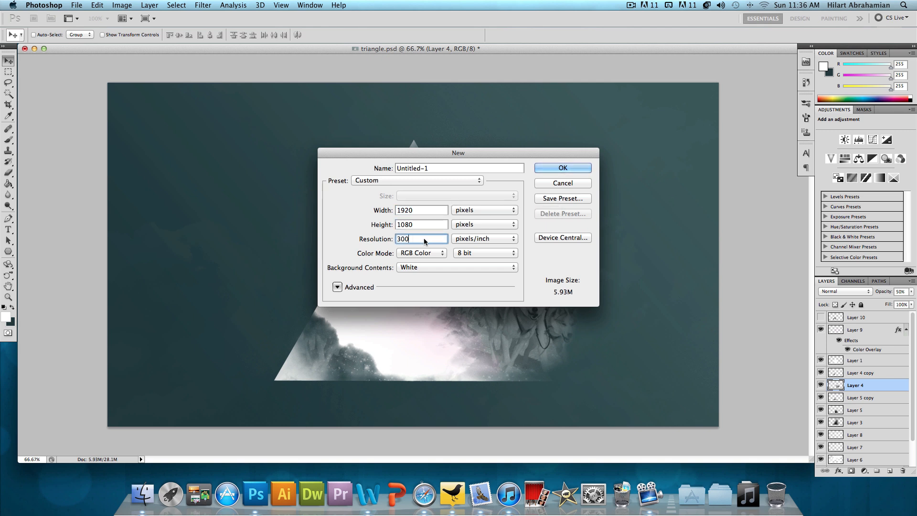
{"action": "left_click", "coordinate": [560, 168]}
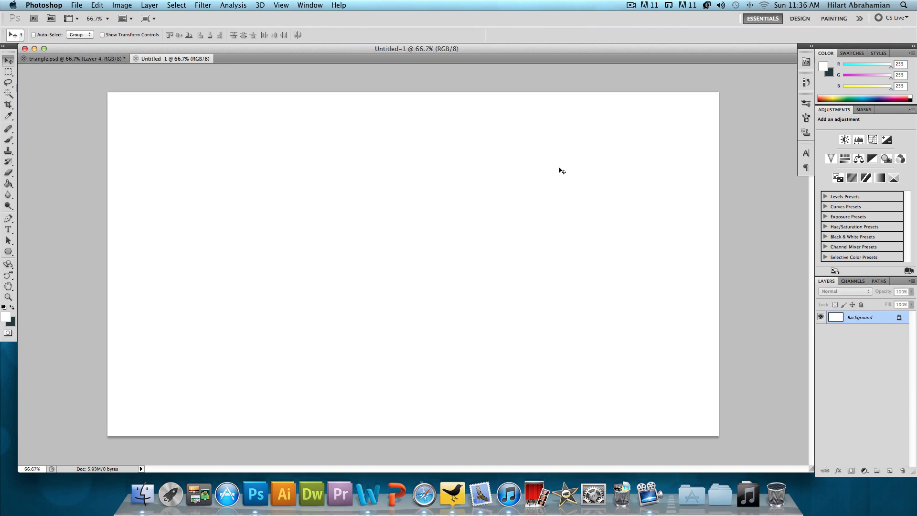
{"action": "double_click", "coordinate": [879, 316]}
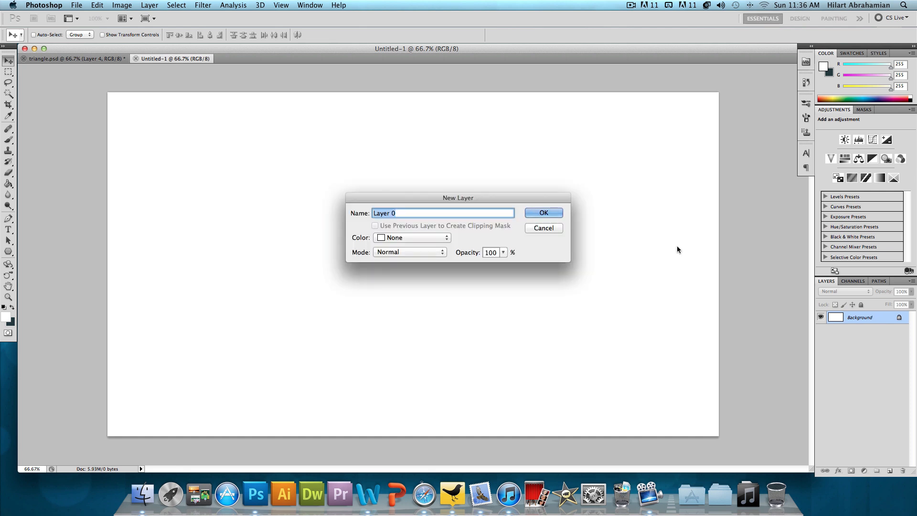
{"action": "left_click", "coordinate": [544, 214]}
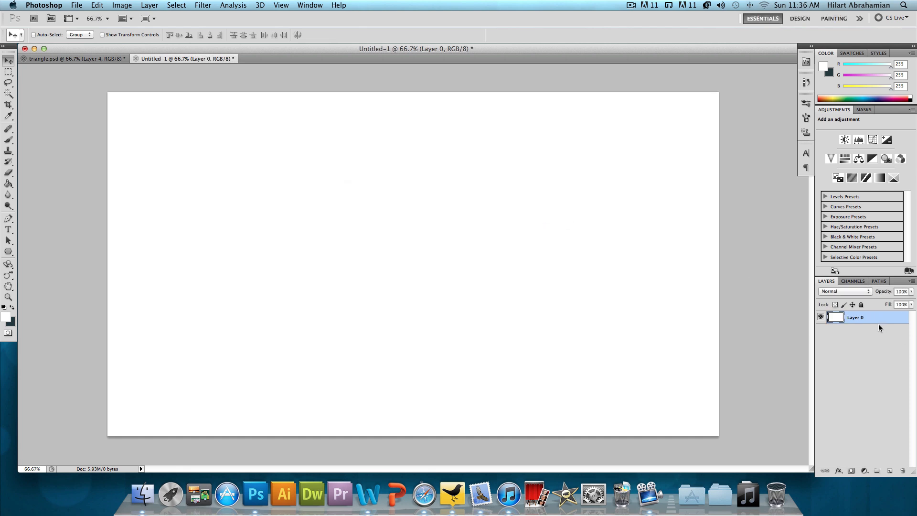
- Sample the lighter teal from the upper-right corner of the triangle.psd artwork as foreground colour, then return to the new document
{"action": "left_click", "coordinate": [105, 59]}
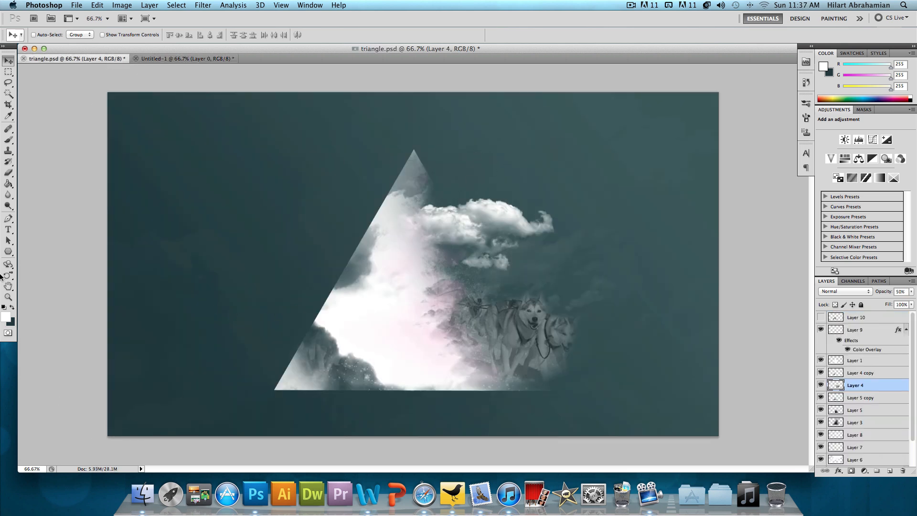
{"action": "left_click", "coordinate": [6, 316]}
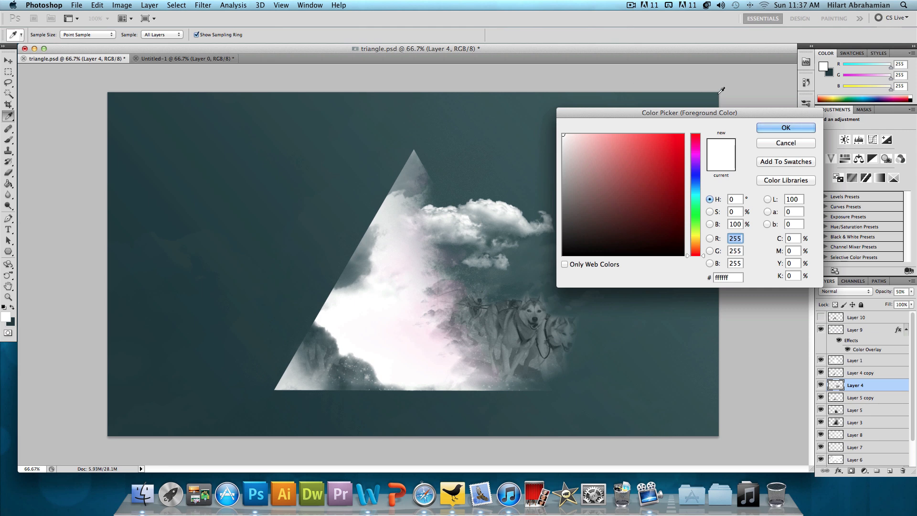
{"action": "left_click", "coordinate": [716, 94]}
{"action": "left_click", "coordinate": [785, 127]}
{"action": "key", "text": "v"}
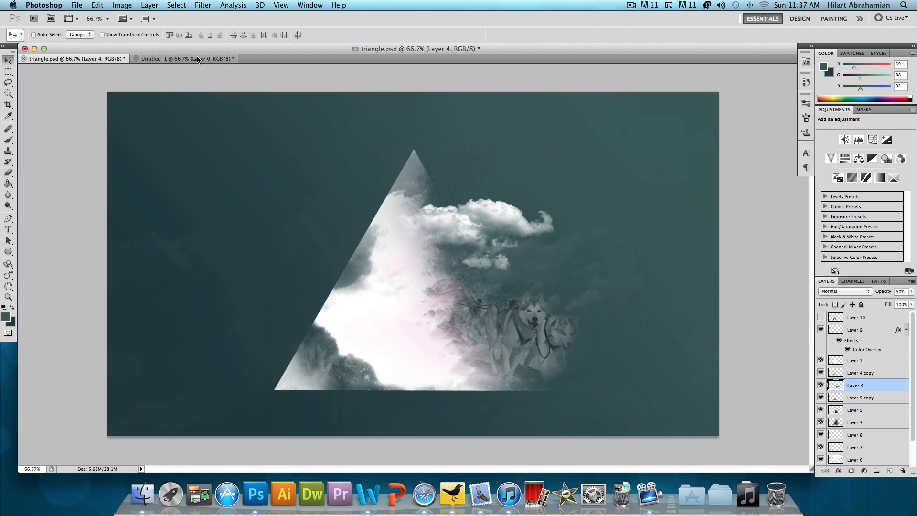
{"action": "left_click", "coordinate": [210, 58]}
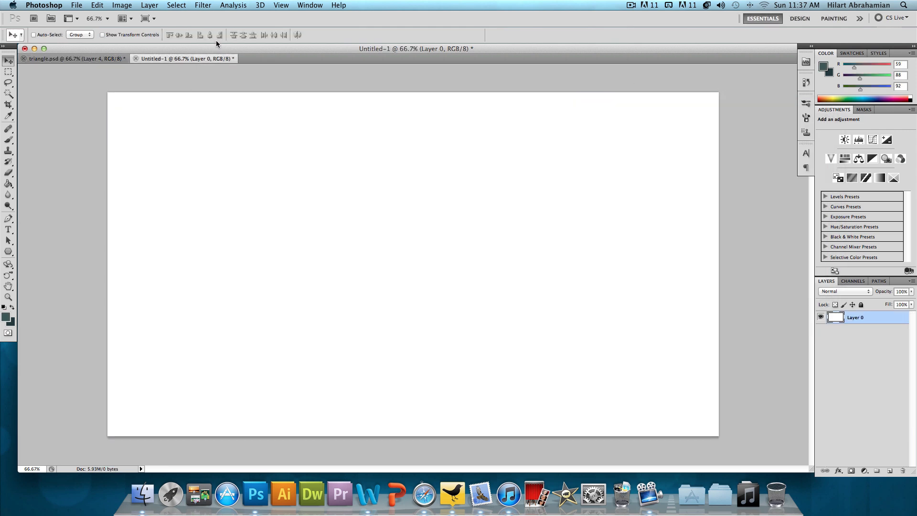
- Add a linear Gradient Overlay to Layer 0 with an angle of 45°
{"action": "double_click", "coordinate": [881, 318]}
{"action": "left_click", "coordinate": [674, 273]}
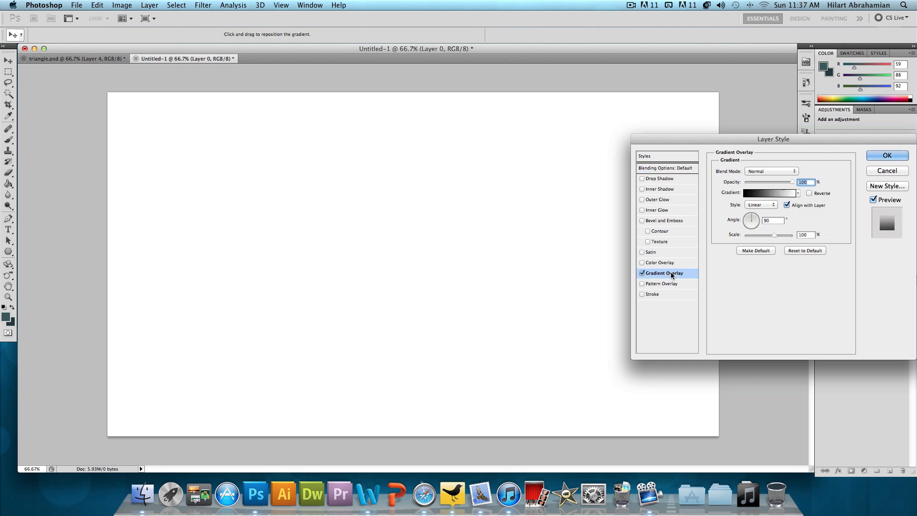
{"action": "left_click", "coordinate": [775, 220]}
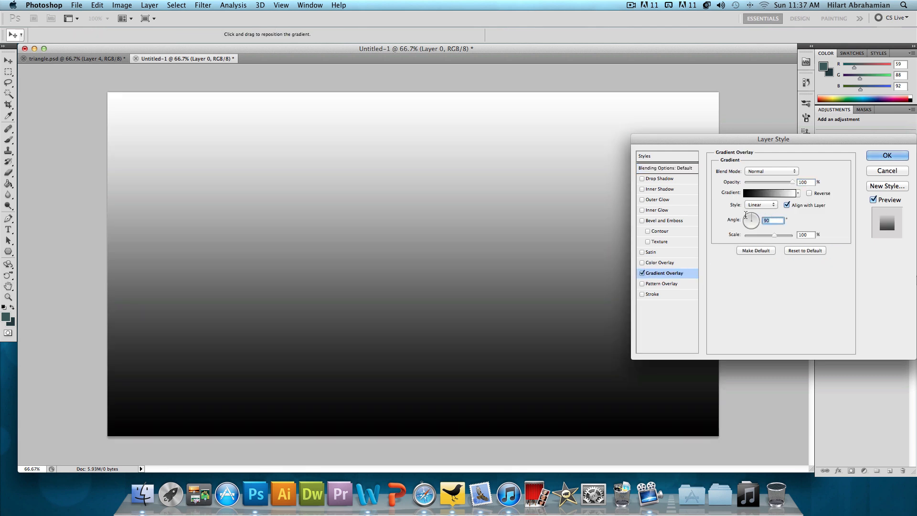
{"action": "type", "text": "45"}
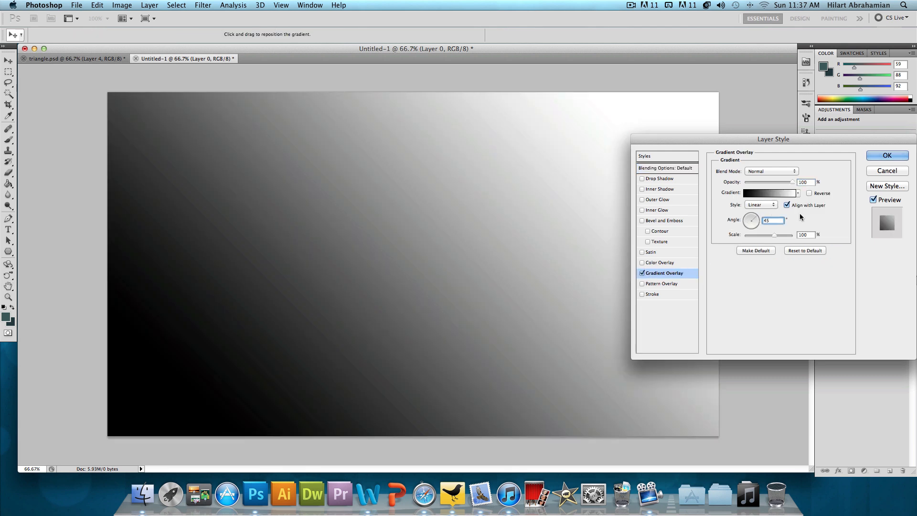
- Set the gradient's starting colour stop to the dark teal background colour, 21393f
{"action": "left_click", "coordinate": [754, 193]}
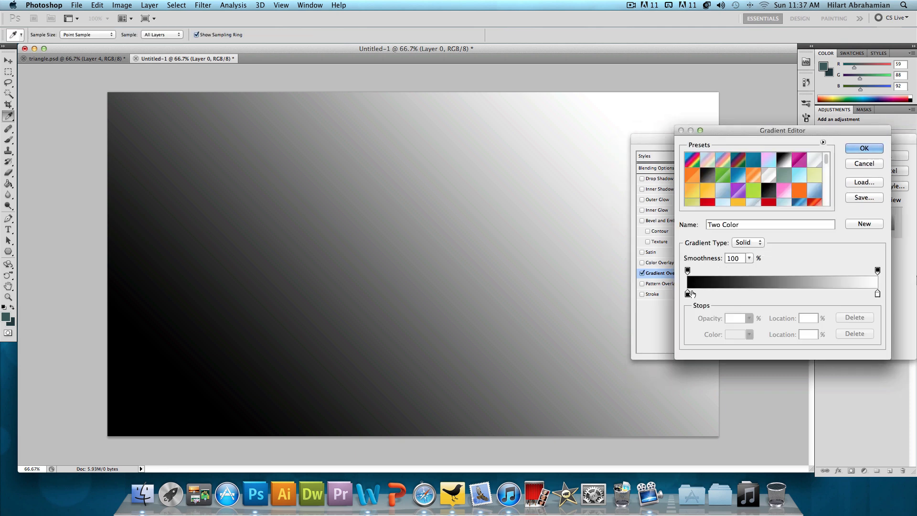
{"action": "left_click", "coordinate": [688, 294]}
{"action": "left_click", "coordinate": [735, 334]}
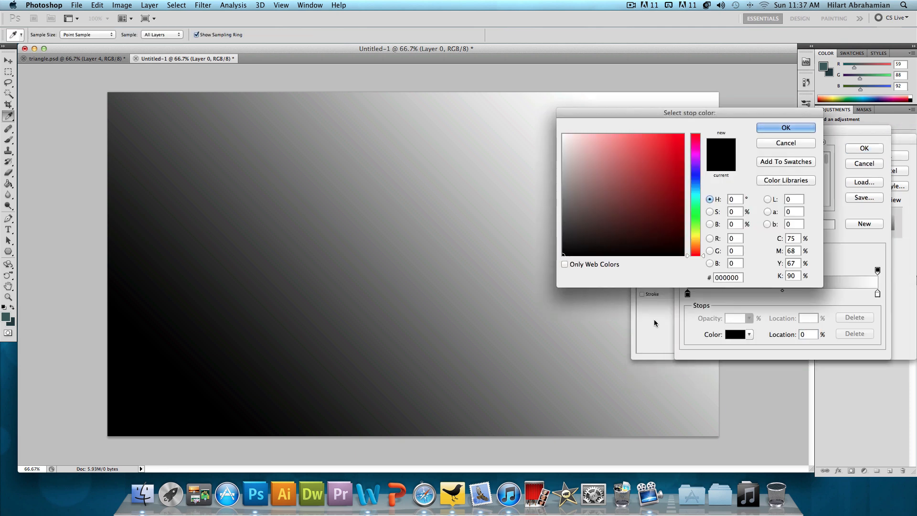
{"action": "left_click", "coordinate": [11, 322]}
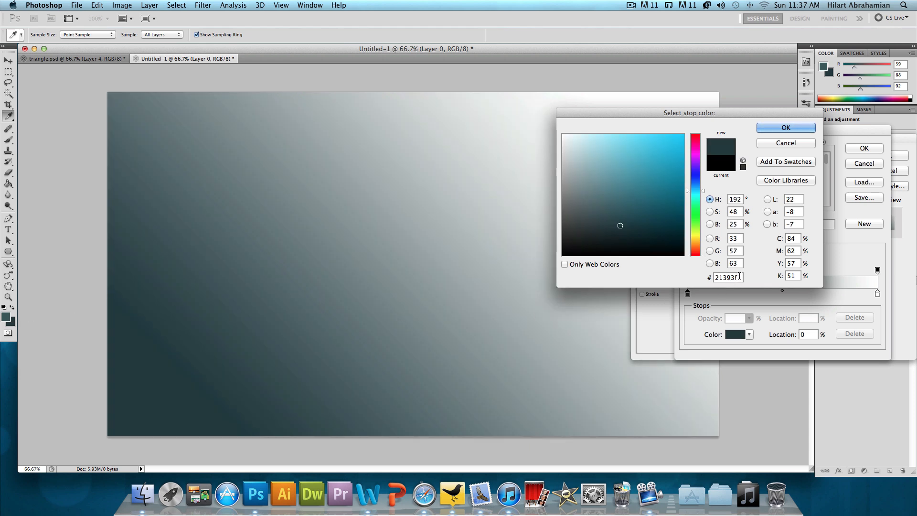
{"action": "left_click", "coordinate": [797, 129]}
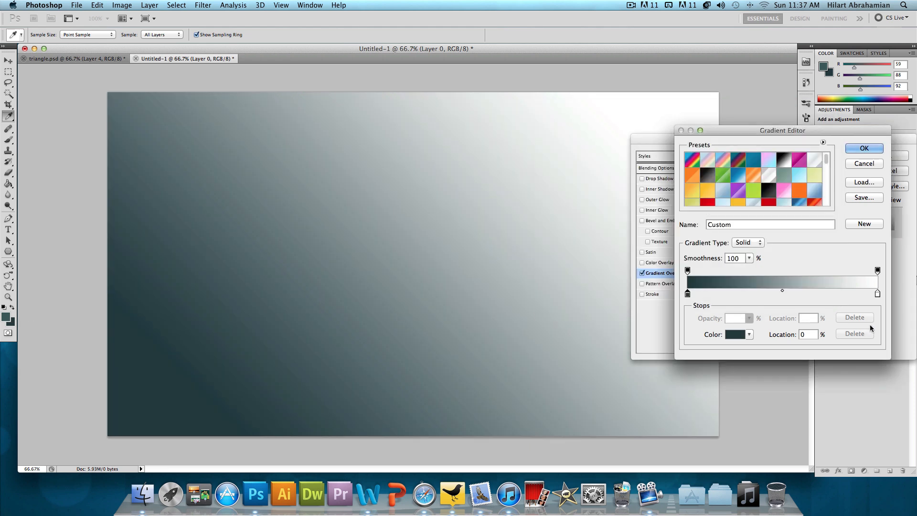
- Set the gradient's ending colour stop to the teal foreground colour, 3b585c, and apply the layer style
{"action": "left_click", "coordinate": [878, 293]}
{"action": "left_click", "coordinate": [734, 335]}
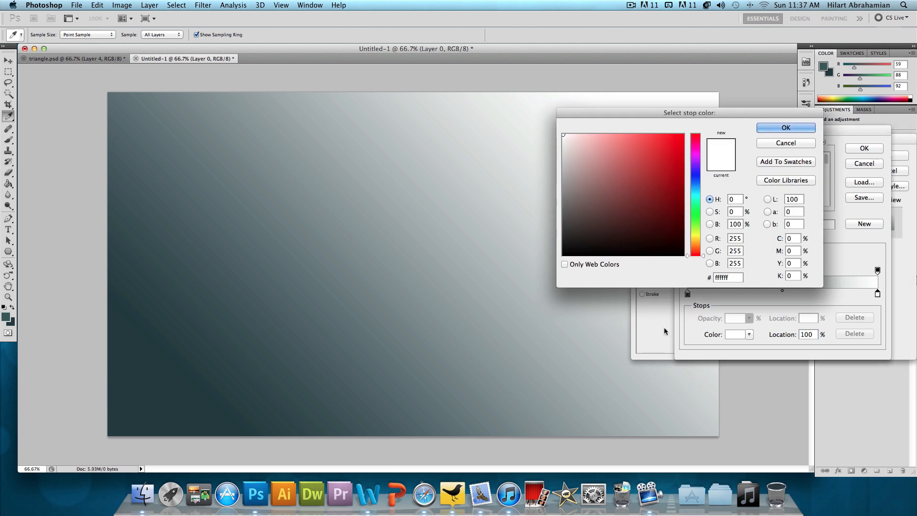
{"action": "left_click", "coordinate": [7, 316]}
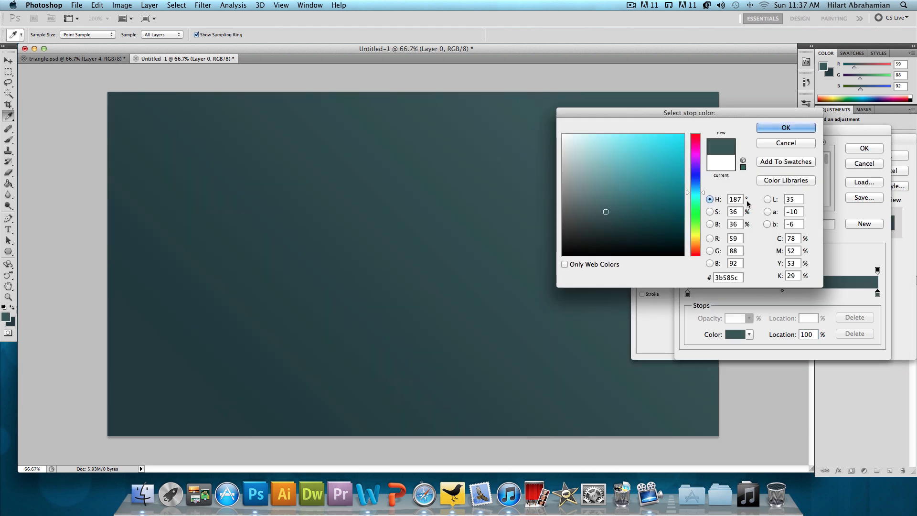
{"action": "left_click", "coordinate": [776, 126]}
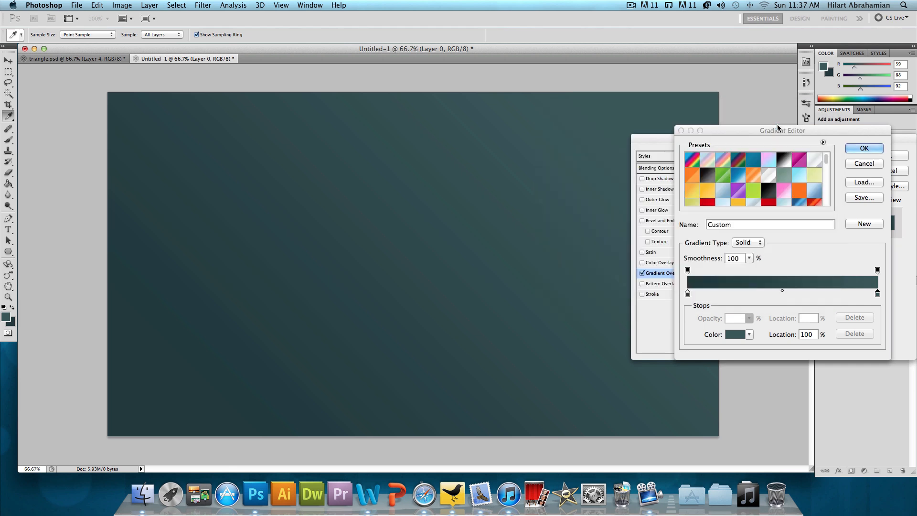
{"action": "left_click", "coordinate": [866, 148]}
{"action": "left_click", "coordinate": [877, 153]}
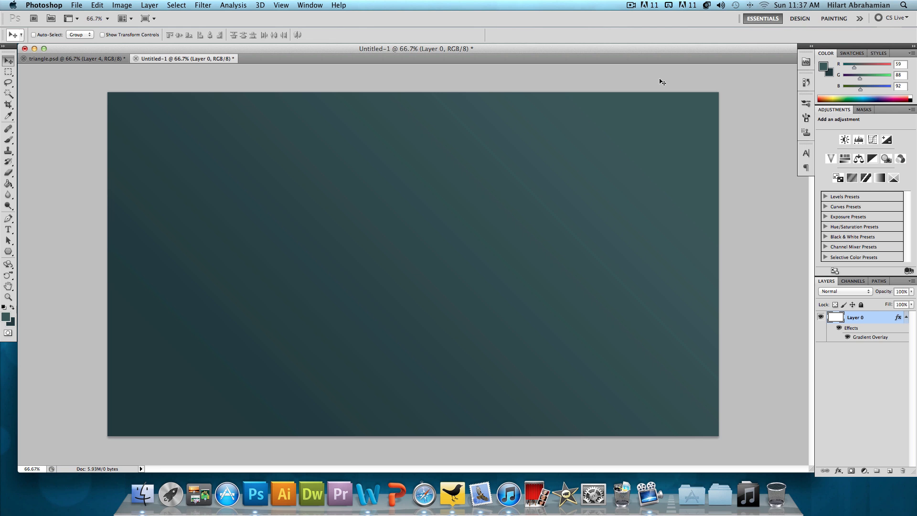
- Add a new layer and stamp the 2048 px cloud brush once in white across the canvas
{"action": "key", "text": "super+shift+n"}
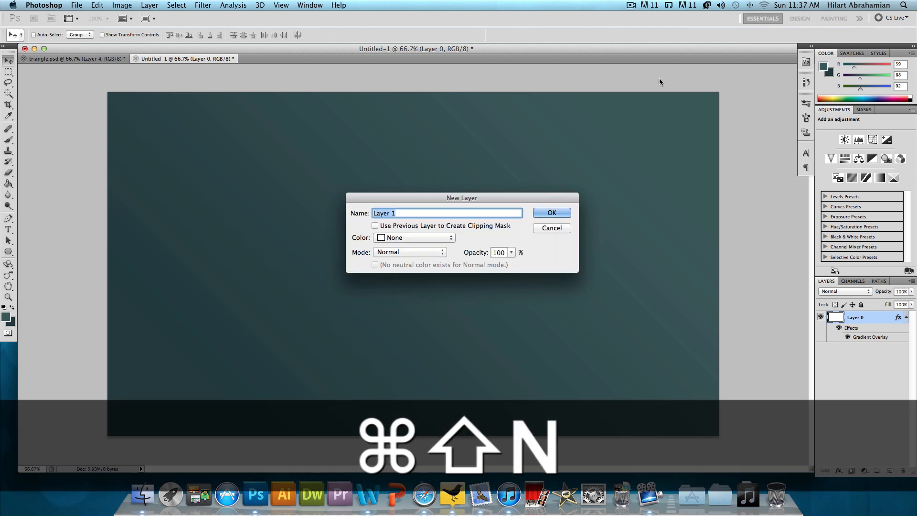
{"action": "left_click", "coordinate": [544, 213]}
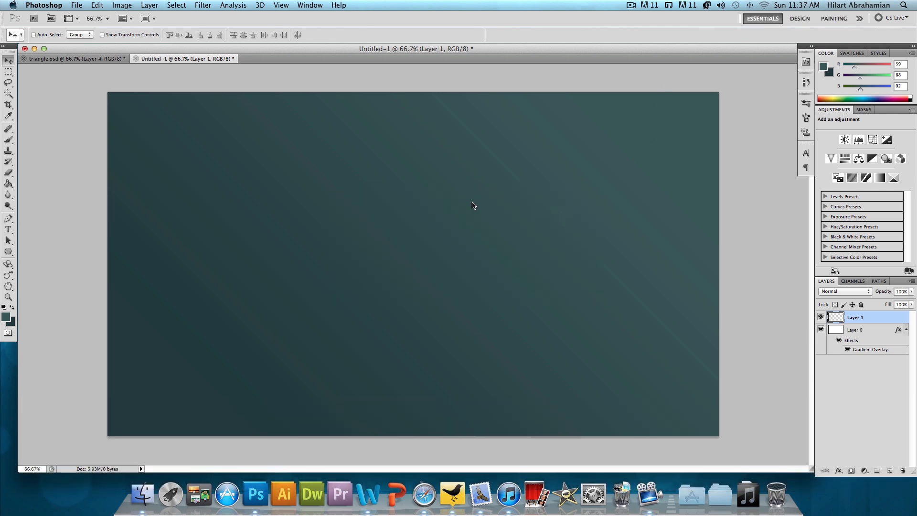
{"action": "left_click", "coordinate": [9, 139]}
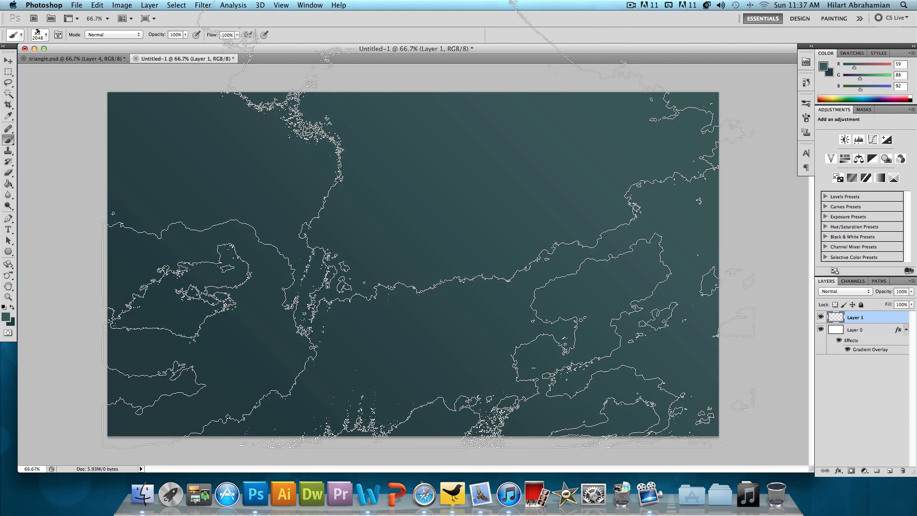
{"action": "left_click", "coordinate": [6, 320]}
{"action": "left_click_drag", "start_coordinate": [616, 186], "coordinate": [563, 134]}
{"action": "left_click", "coordinate": [793, 131]}
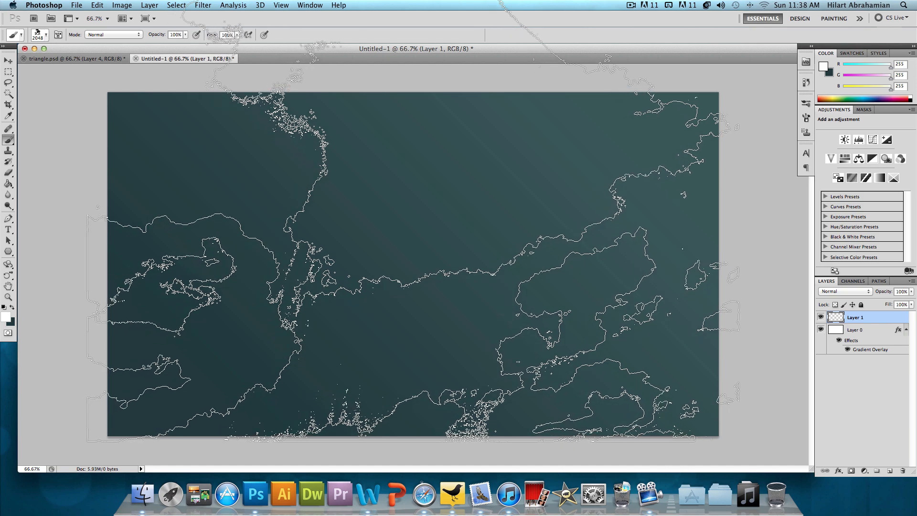
{"action": "left_click", "coordinate": [413, 224]}
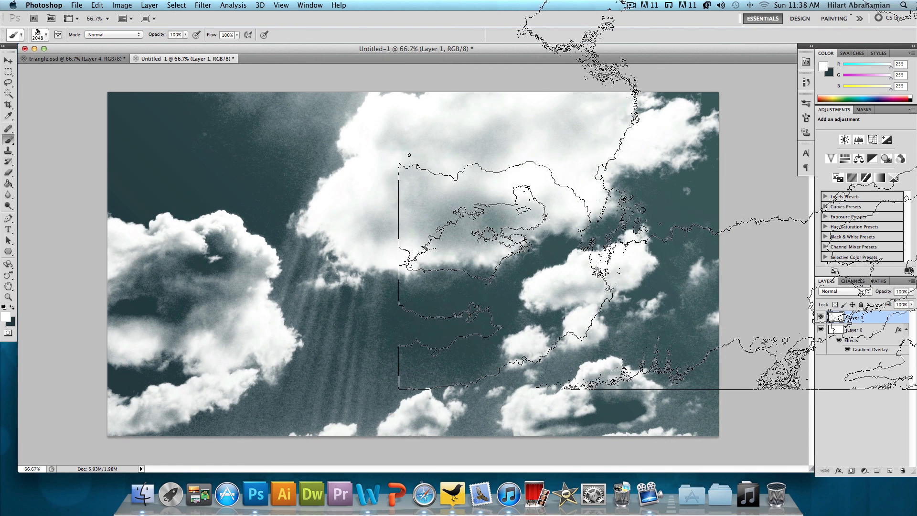
- Reduce the cloud layer's opacity to 2%
{"action": "left_click", "coordinate": [900, 292]}
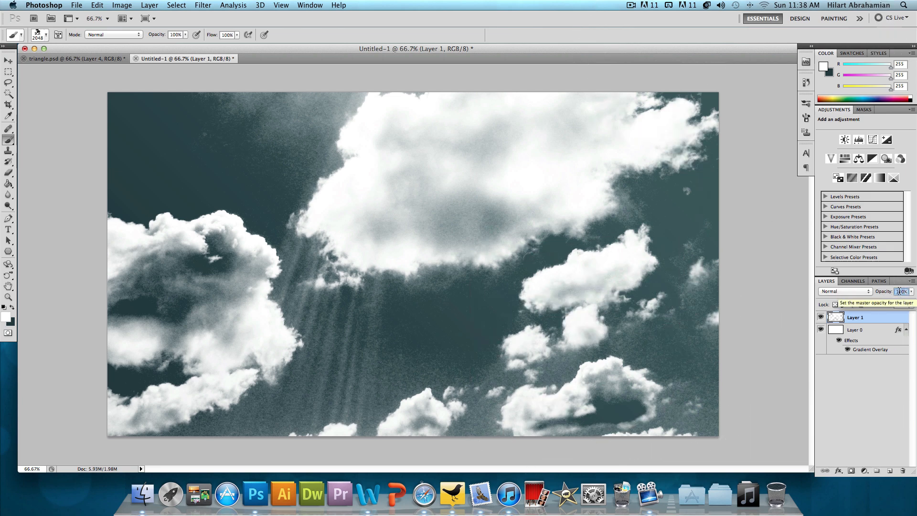
{"action": "type", "text": "2"}
{"action": "key", "text": "Return"}
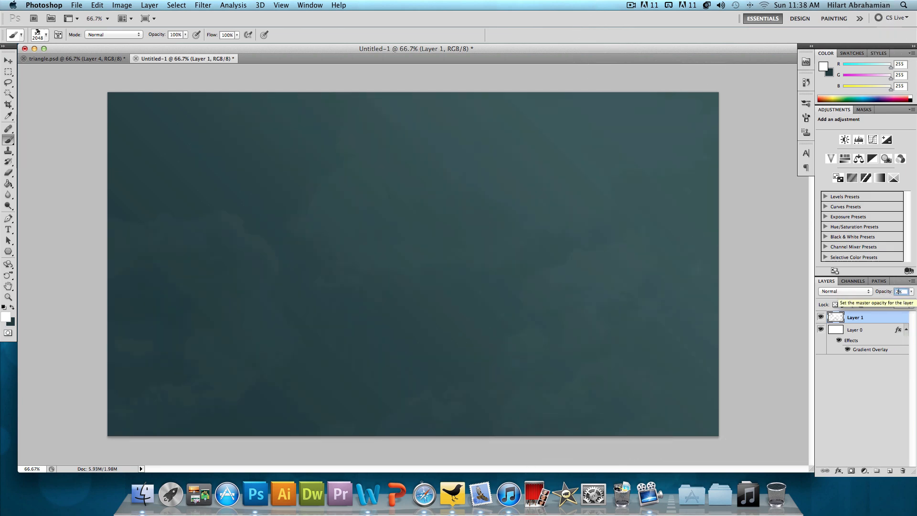
{"action": "left_click", "coordinate": [883, 316]}
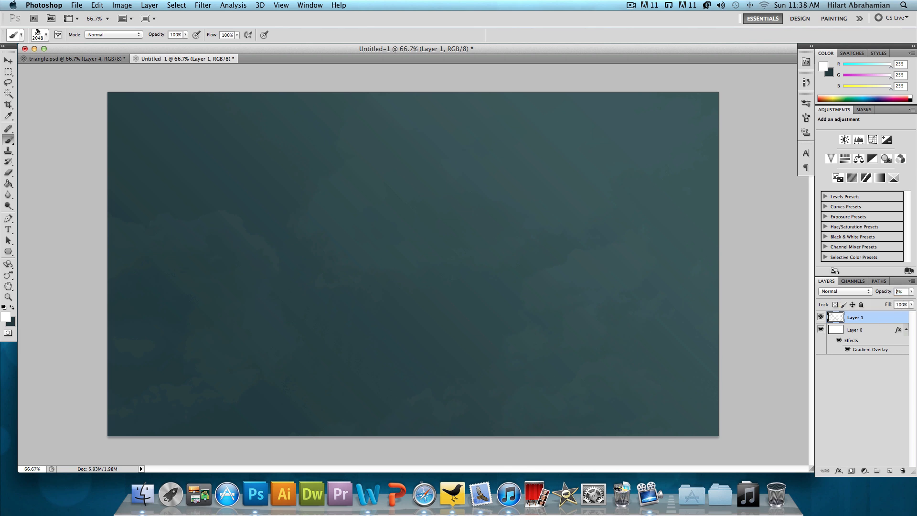
- Draw a large upright white triangle in the middle of the canvas with the Polygon tool set to 3 sides, using triangle.psd as reference
{"action": "left_click", "coordinate": [8, 61]}
{"action": "left_click", "coordinate": [77, 59]}
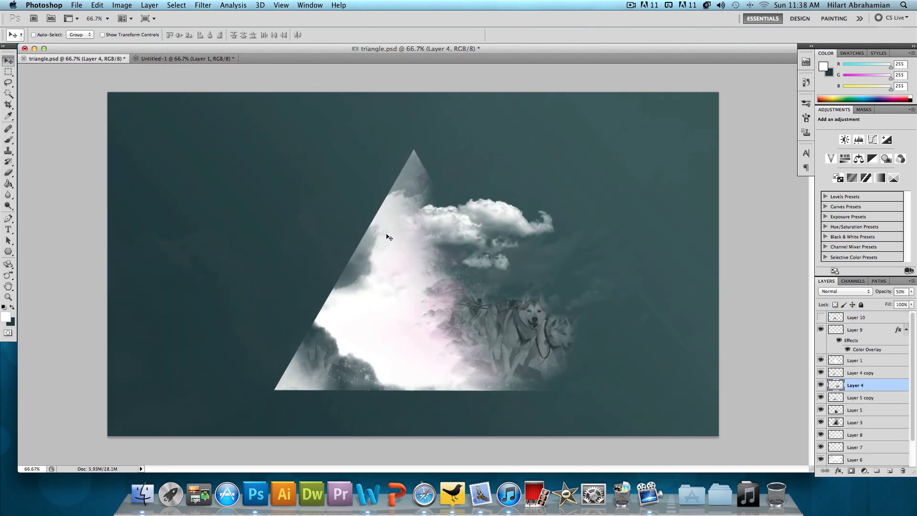
{"action": "left_click", "coordinate": [165, 59]}
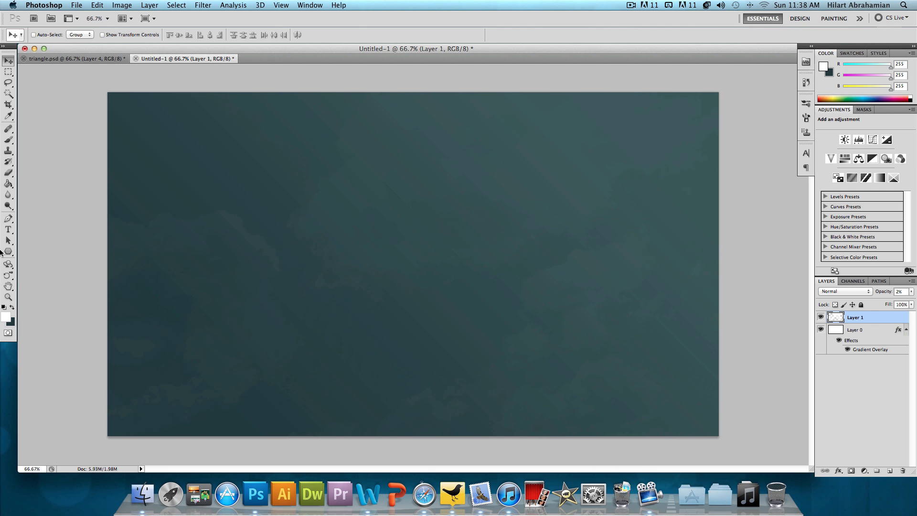
{"action": "left_click_drag", "start_coordinate": [9, 251], "coordinate": [60, 278]}
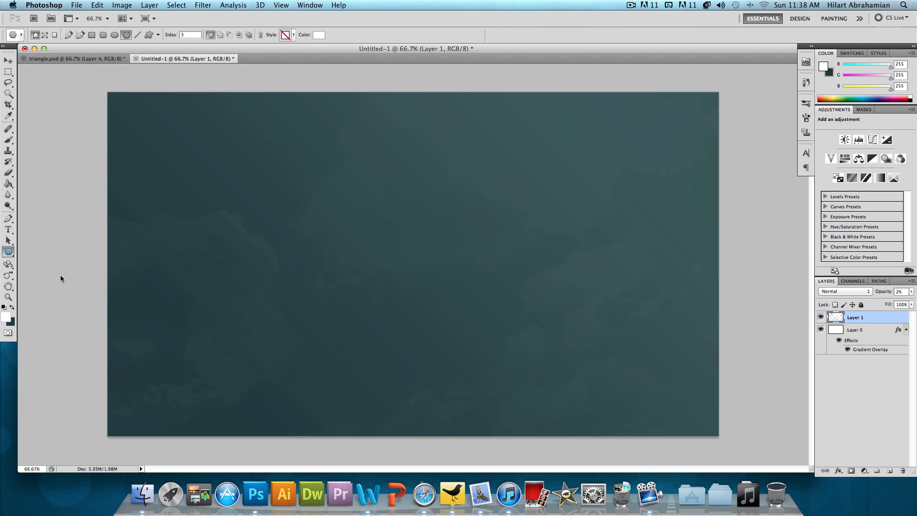
{"action": "left_click", "coordinate": [183, 34]}
{"action": "key", "text": "Return"}
{"action": "left_click_drag", "start_coordinate": [347, 182], "coordinate": [429, 233]}
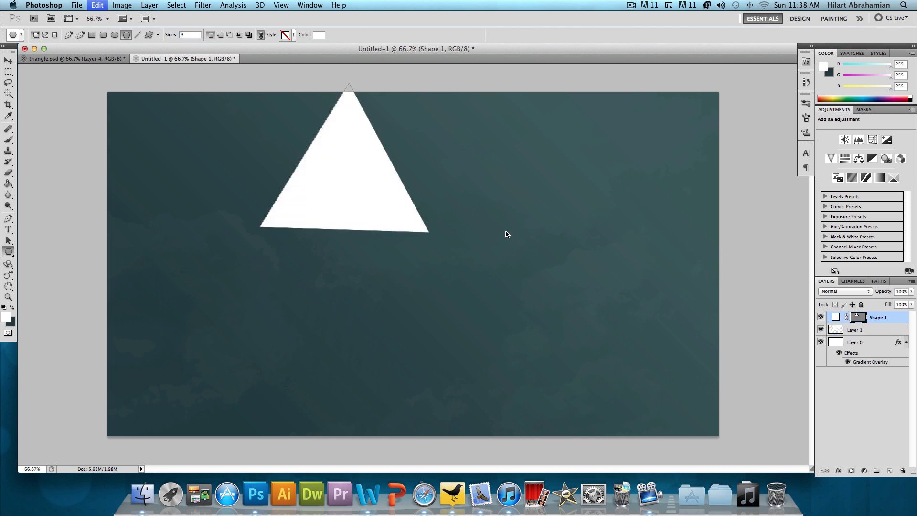
{"action": "key", "text": "super+z"}
{"action": "left_click_drag", "start_coordinate": [409, 256], "coordinate": [549, 337]}
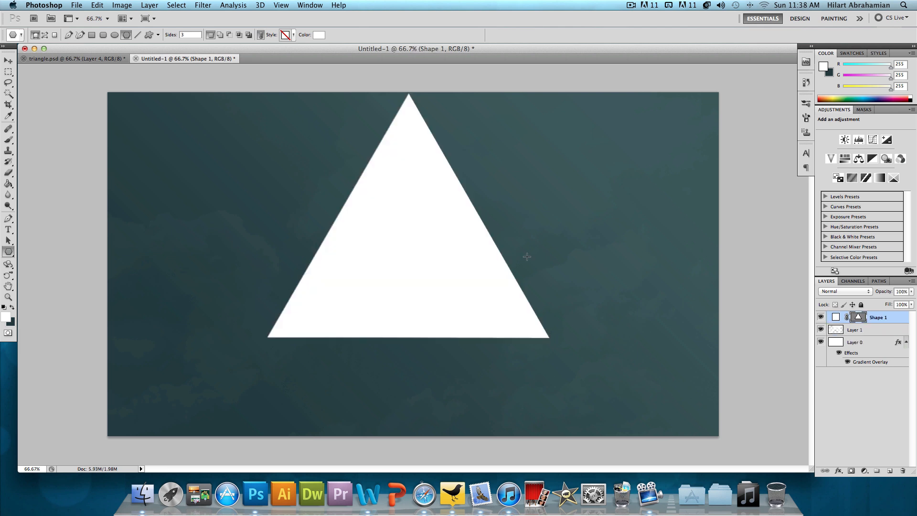
- Move the white triangle down and slightly right to the middle of the canvas, and rasterize its Shape 1 layer
{"action": "left_click", "coordinate": [7, 61]}
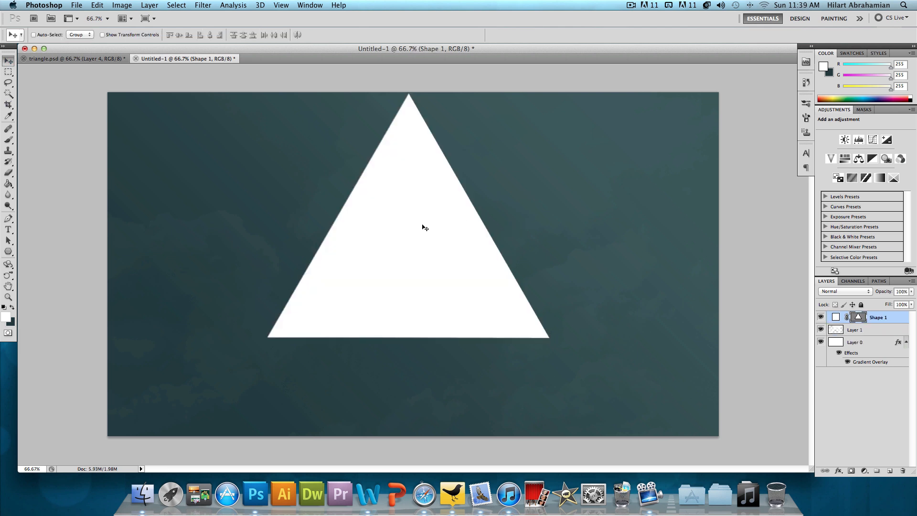
{"action": "left_click_drag", "start_coordinate": [422, 225], "coordinate": [436, 266]}
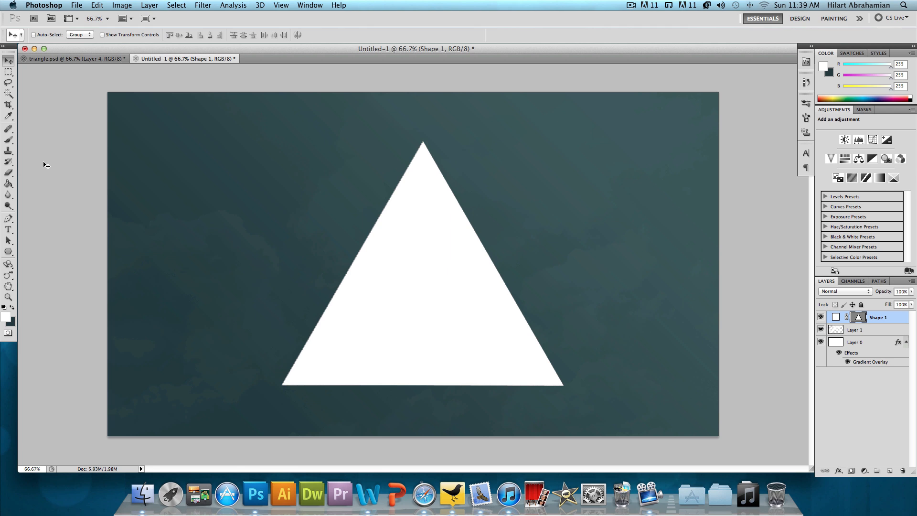
{"action": "left_click", "coordinate": [8, 183]}
{"action": "left_click", "coordinate": [449, 236]}
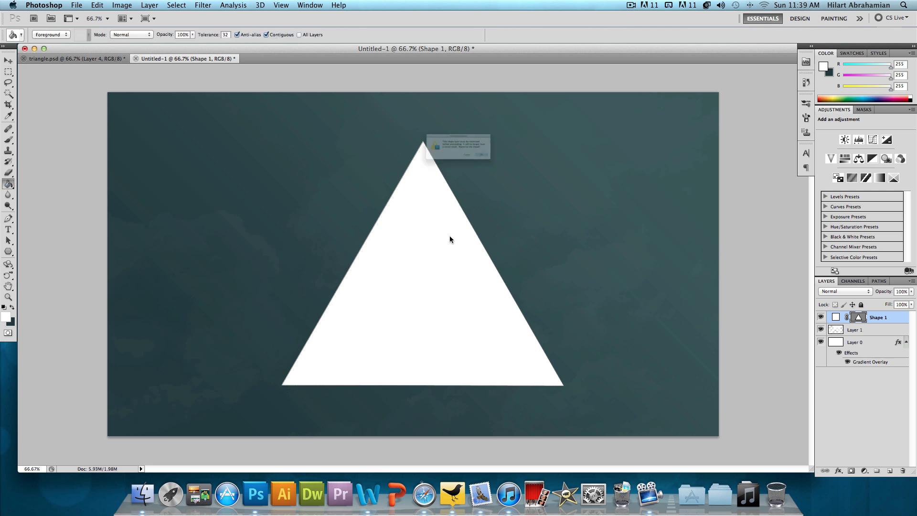
{"action": "left_click", "coordinate": [526, 171]}
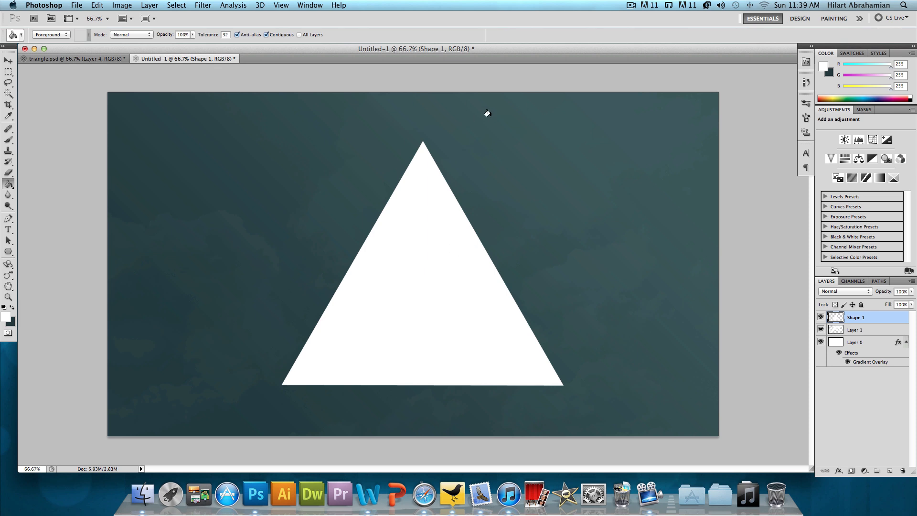
- Try erasing across the triangle with the soft 200 px eraser, and undo both strokes
{"action": "left_click", "coordinate": [8, 61]}
{"action": "left_click", "coordinate": [7, 172]}
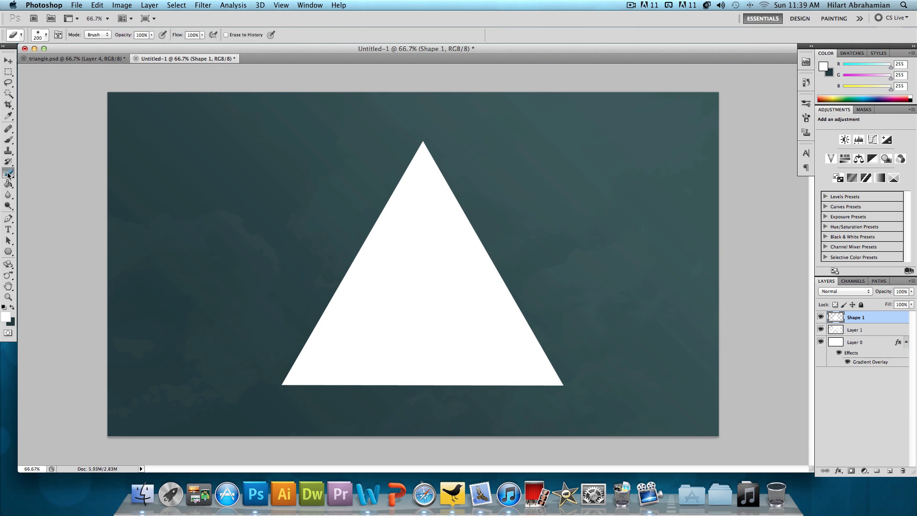
{"action": "mouse_move", "coordinate": [421, 165]}
{"action": "left_mouse_down"}
{"action": "mouse_move", "coordinate": [337, 167]}
{"action": "mouse_move", "coordinate": [307, 227]}
{"action": "mouse_move", "coordinate": [423, 335]}
{"action": "left_mouse_up"}
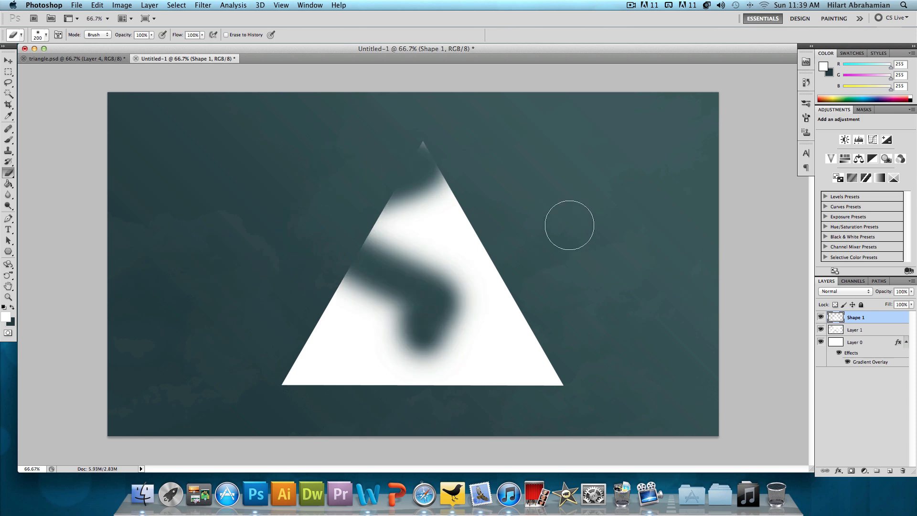
{"action": "key", "text": "super+z"}
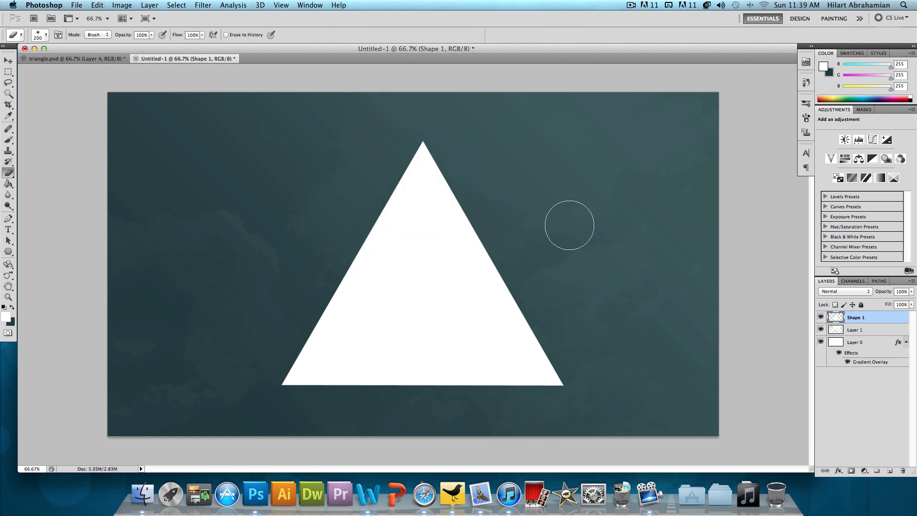
{"action": "mouse_move", "coordinate": [443, 249]}
{"action": "left_mouse_down"}
{"action": "mouse_move", "coordinate": [377, 246]}
{"action": "mouse_move", "coordinate": [478, 257]}
{"action": "left_mouse_up"}
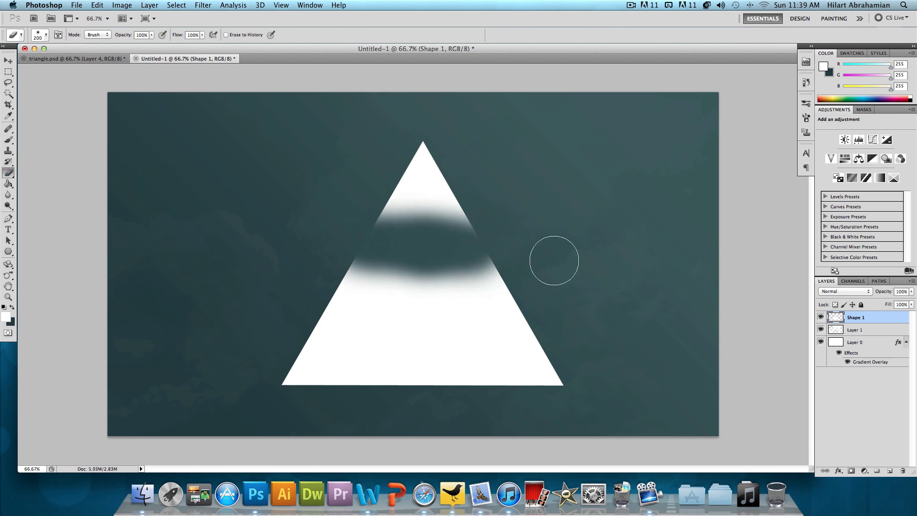
{"action": "key", "text": "super+z"}
- Give the eraser the 190 px cloud brush tip and enlarge it to 500 px
{"action": "right_click", "coordinate": [444, 260]}
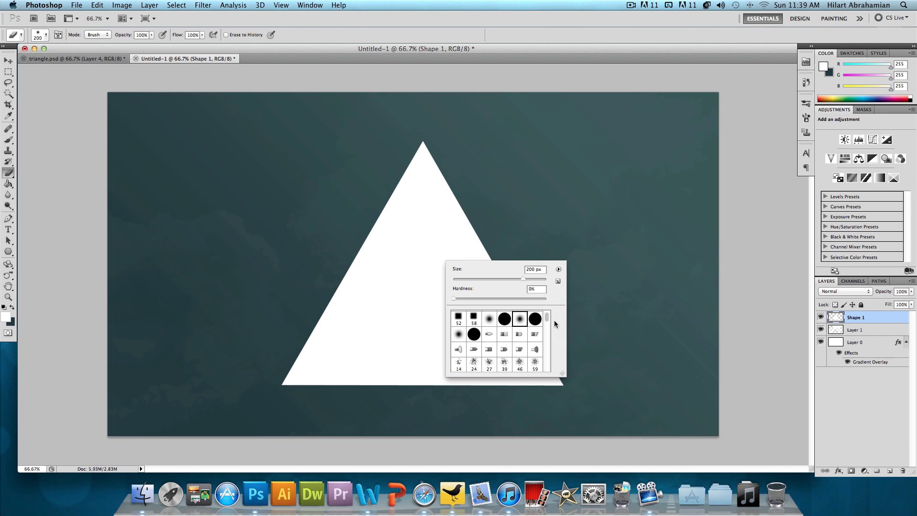
{"action": "left_click_drag", "start_coordinate": [547, 319], "coordinate": [547, 374]}
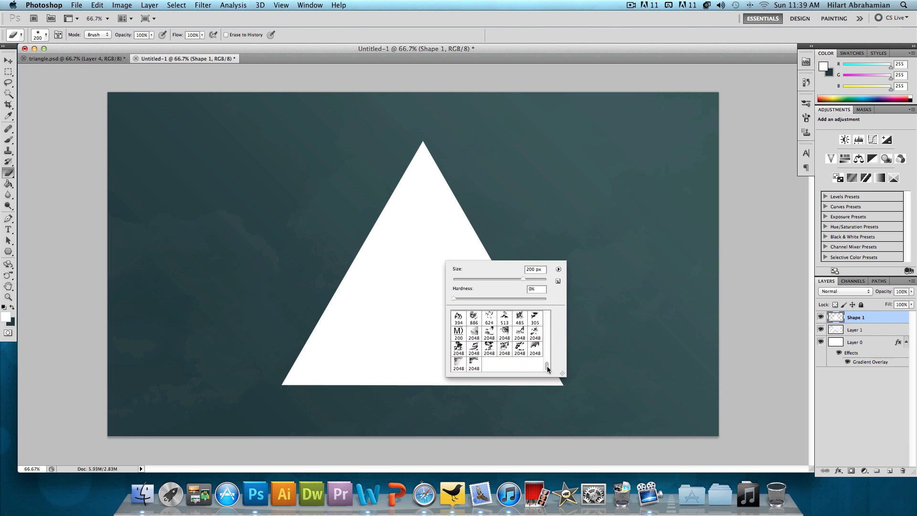
{"action": "scroll", "coordinate": [533, 342], "scroll_direction": "up", "scroll_amount": 1}
{"action": "left_click", "coordinate": [505, 318]}
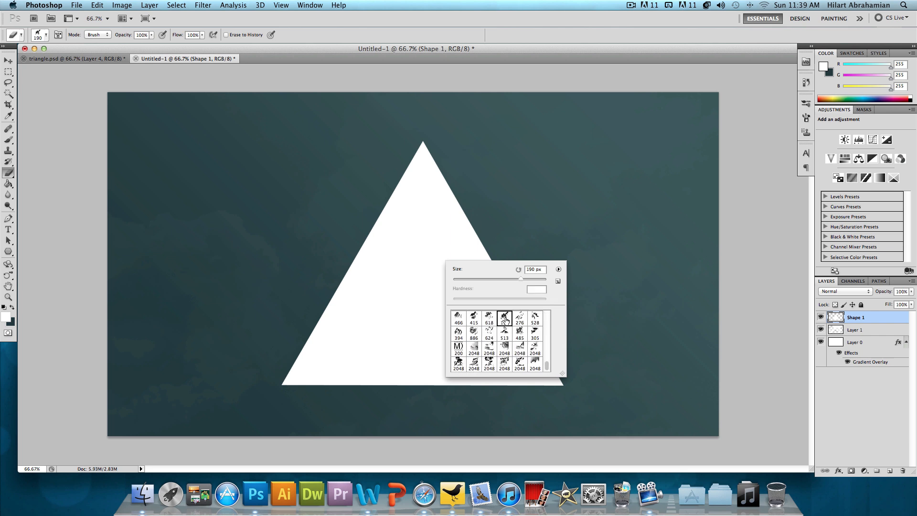
{"action": "left_click", "coordinate": [62, 58]}
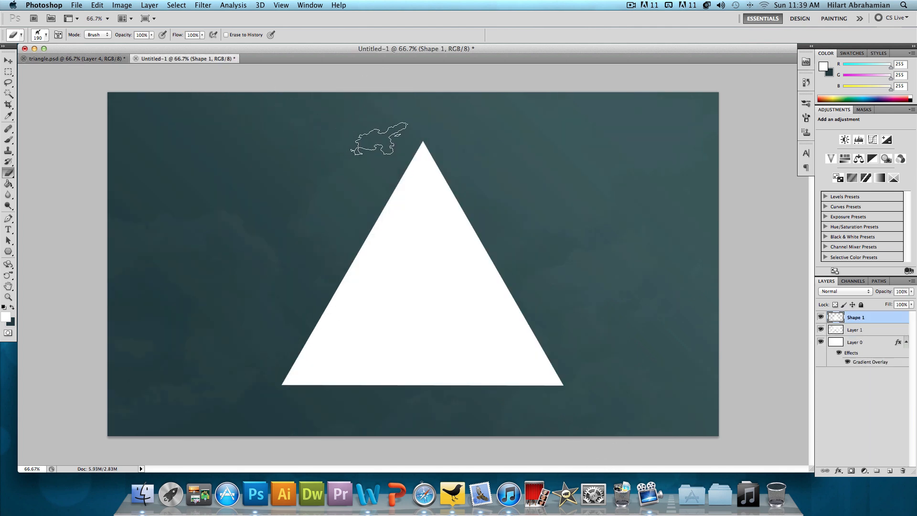
{"action": "key", "text": "bracketright"}
{"action": "key", "text": "bracketright"}
{"action": "key", "text": "bracketright"}
{"action": "key", "text": "bracketright"}
{"action": "key", "text": "bracketright"}
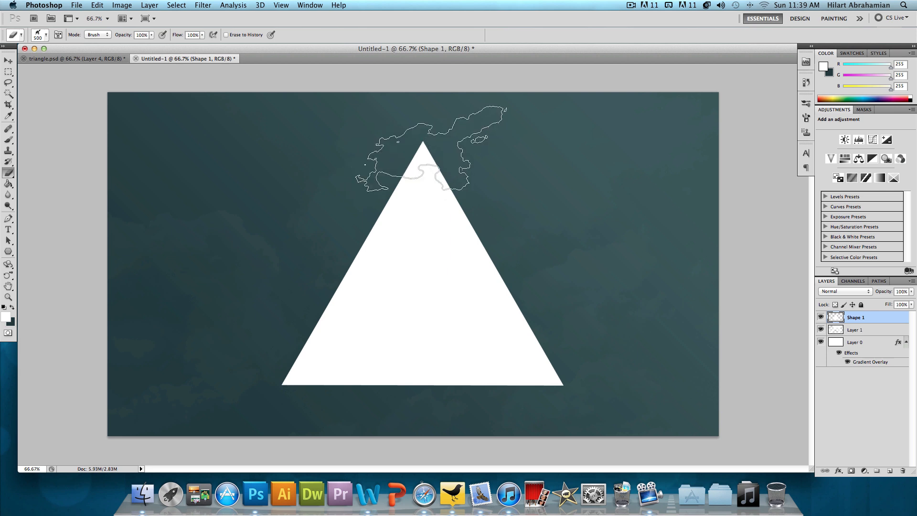
- Erase cloud shapes from the triangle's tip and upper left edge with the cloud-shaped eraser
{"action": "left_click", "coordinate": [432, 147]}
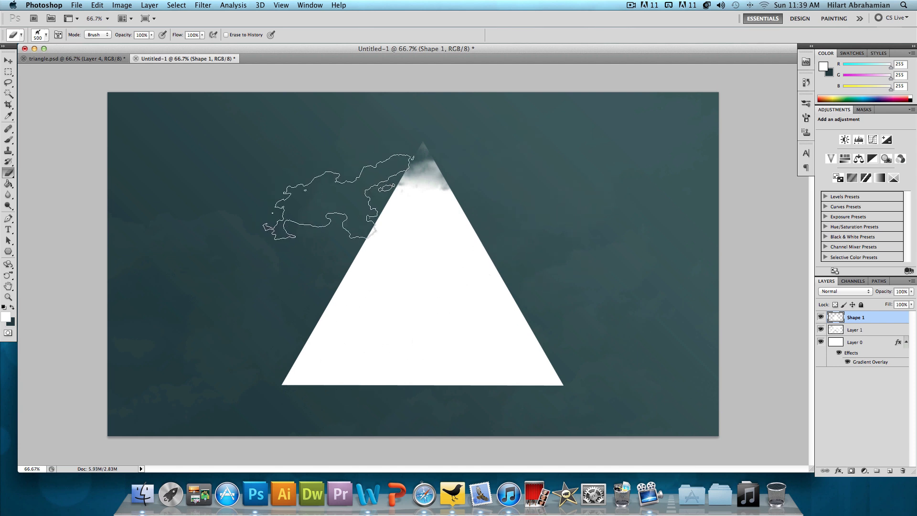
{"action": "left_click", "coordinate": [340, 204]}
{"action": "left_click", "coordinate": [351, 181]}
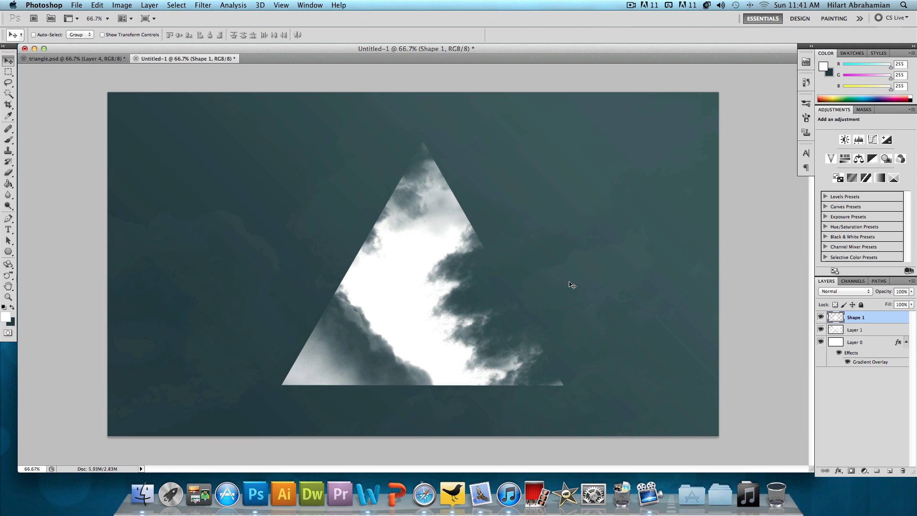
- Bring the sled-dog image, Layer 4, from triangle.psd into the Untitled-1 document and place it over the triangle's lower right
{"action": "left_click", "coordinate": [84, 58]}
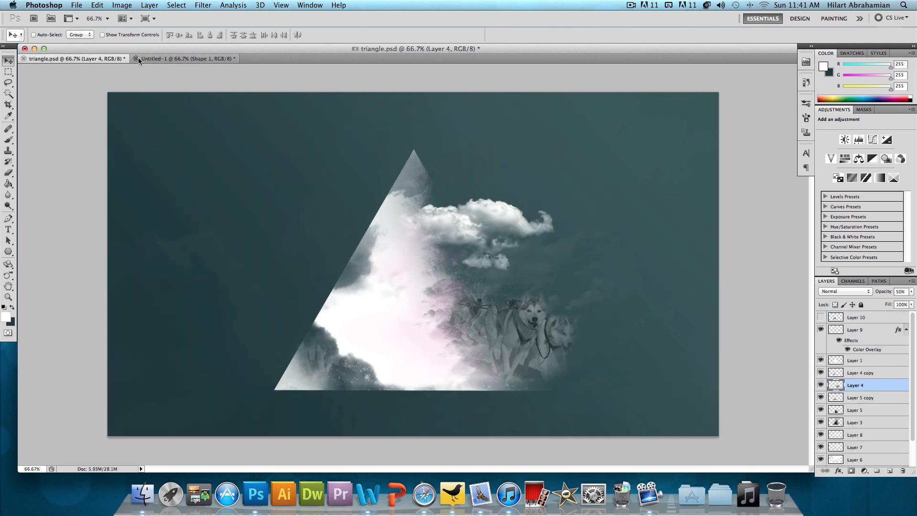
{"action": "left_click", "coordinate": [138, 58]}
{"action": "left_click", "coordinate": [96, 57]}
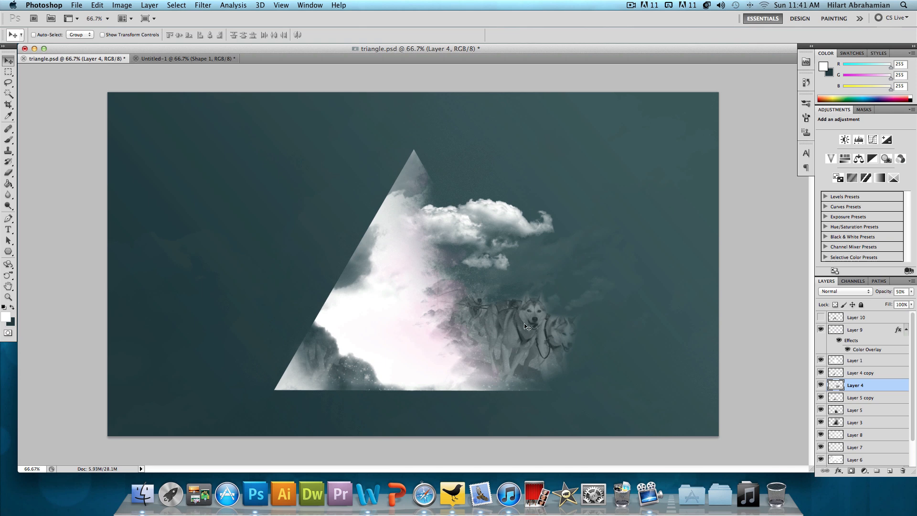
{"action": "left_click", "coordinate": [820, 385]}
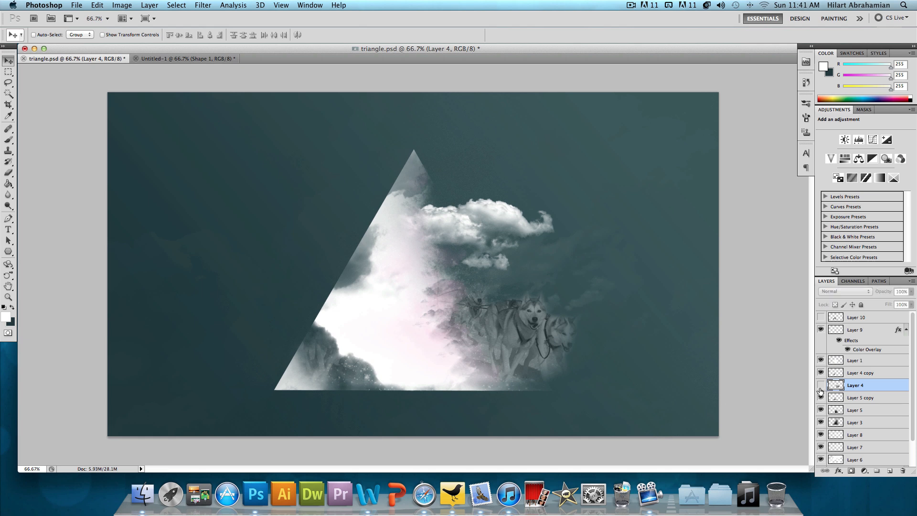
{"action": "left_click", "coordinate": [820, 385]}
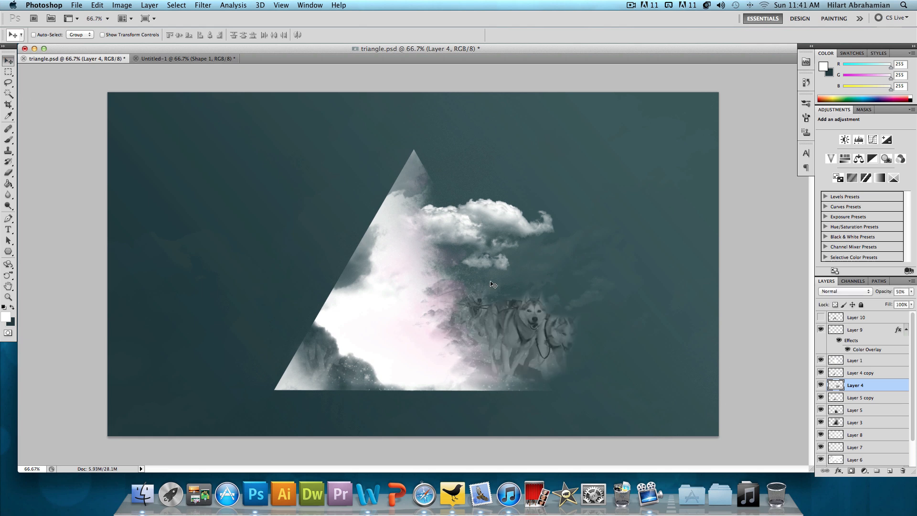
{"action": "left_click", "coordinate": [200, 58]}
{"action": "left_click_drag", "start_coordinate": [447, 283], "coordinate": [475, 325]}
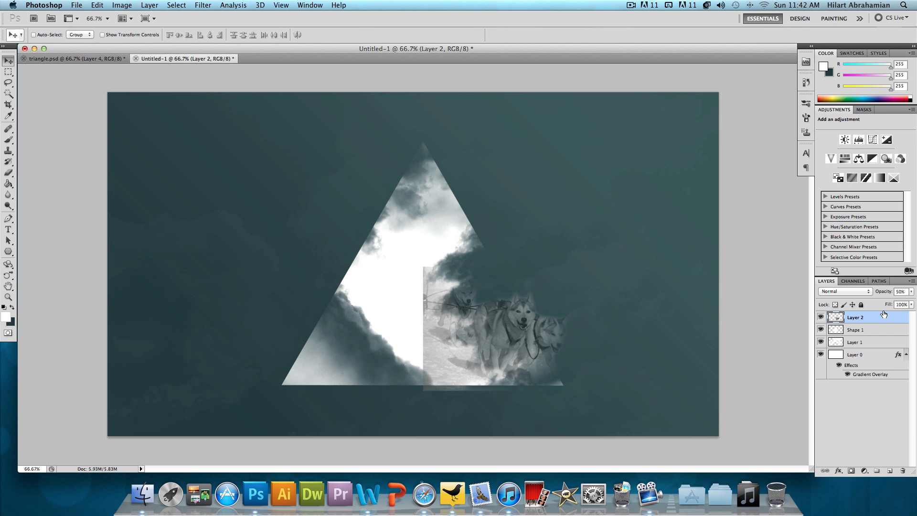
- Place the sled-dog layer beneath Shape 1 and shift it slightly right and up along the triangle's erased side
{"action": "left_click_drag", "start_coordinate": [881, 322], "coordinate": [877, 336]}
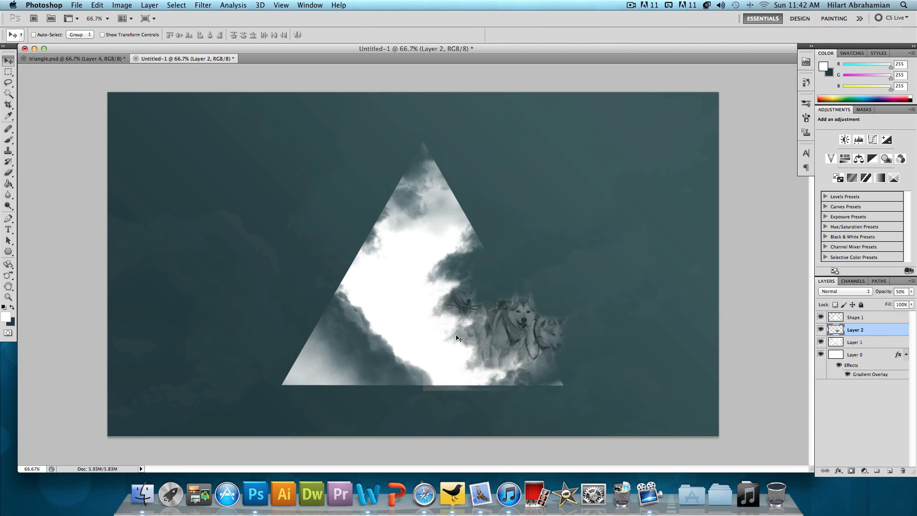
{"action": "left_click_drag", "start_coordinate": [458, 338], "coordinate": [478, 327]}
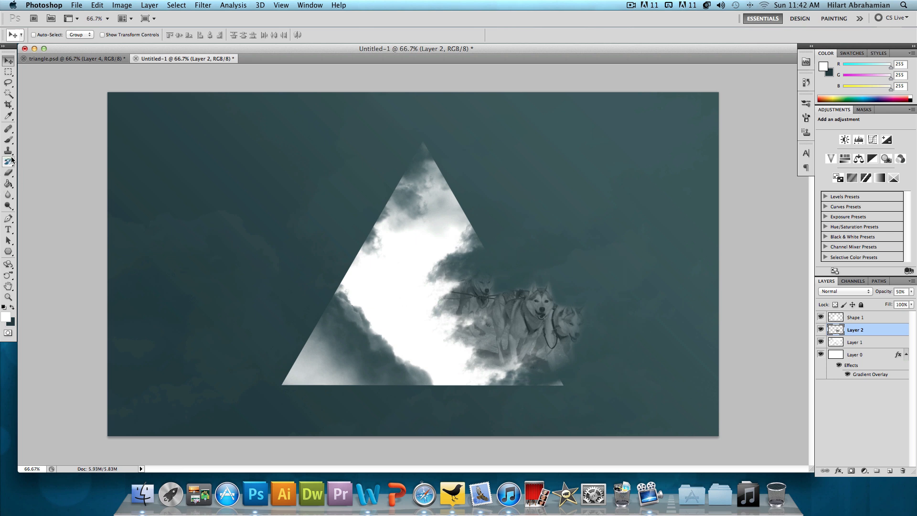
{"action": "left_click", "coordinate": [8, 171]}
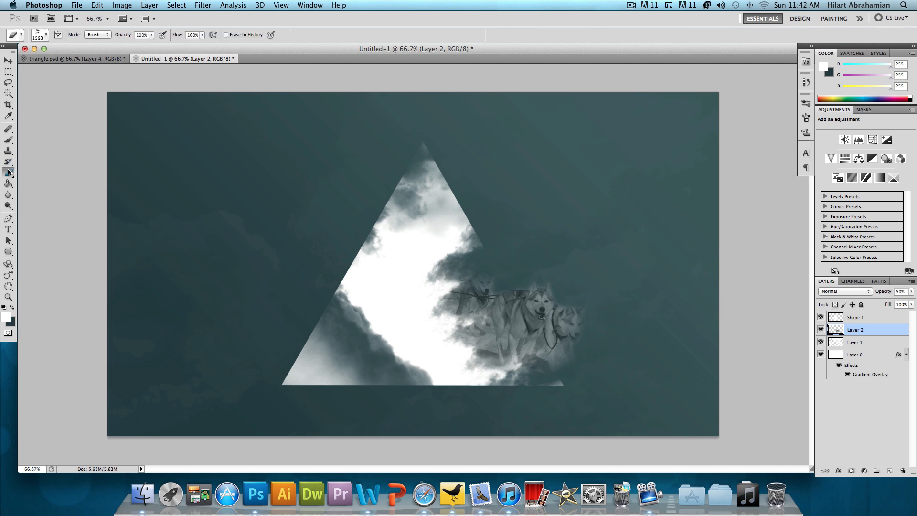
{"action": "left_click", "coordinate": [8, 61]}
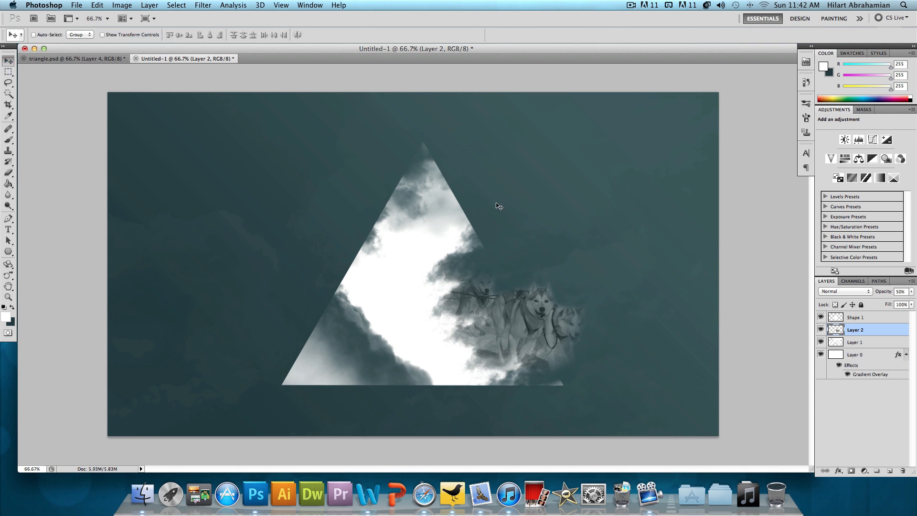
- Duplicate the sled-dog layer as Layer 2 copy and move the copy to the triangle's lower left corner
{"action": "right_click", "coordinate": [871, 331]}
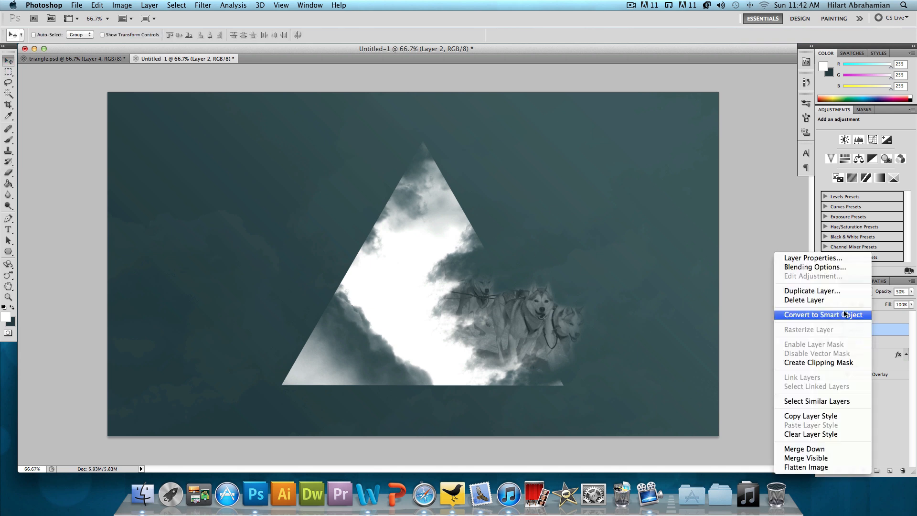
{"action": "left_click", "coordinate": [827, 291]}
{"action": "left_click", "coordinate": [553, 207]}
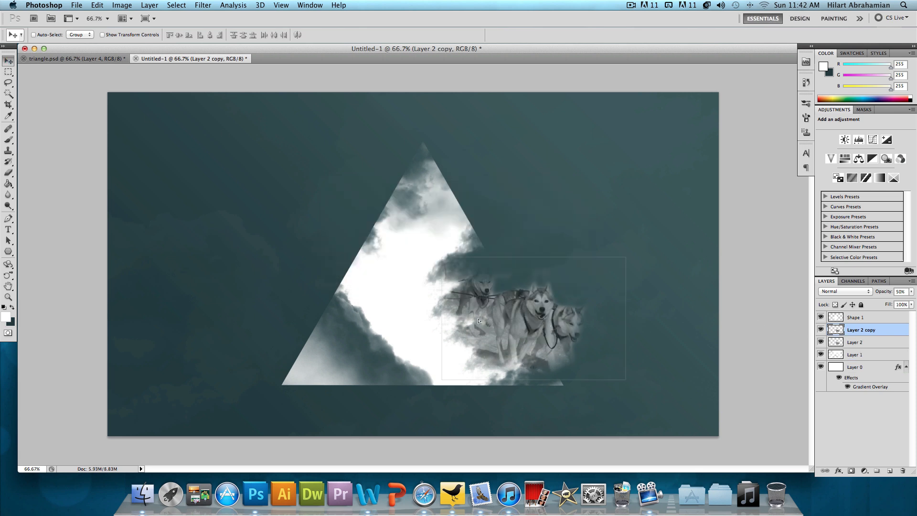
{"action": "left_click_drag", "start_coordinate": [479, 320], "coordinate": [357, 333]}
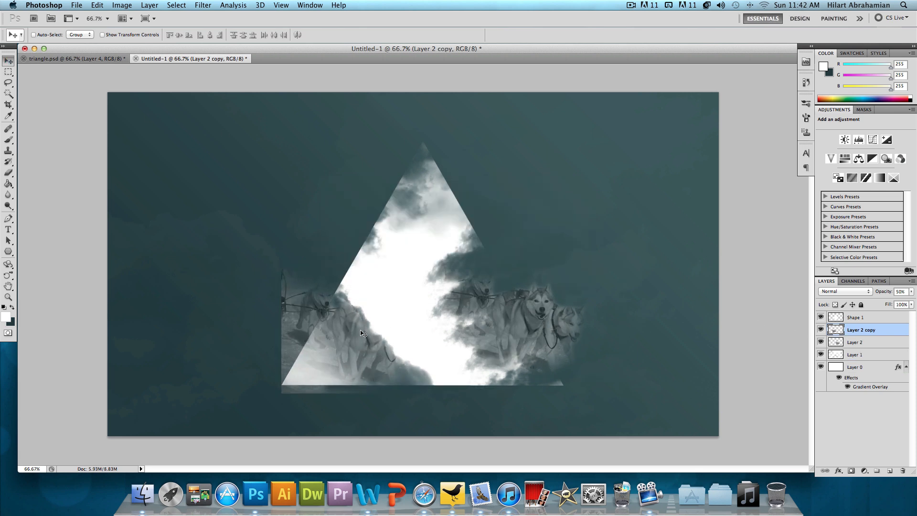
- Scale the sled-dog copy to 89.96% and shift it slightly right behind the triangle's lower left cloud opening
{"action": "key", "text": "ctrl+t"}
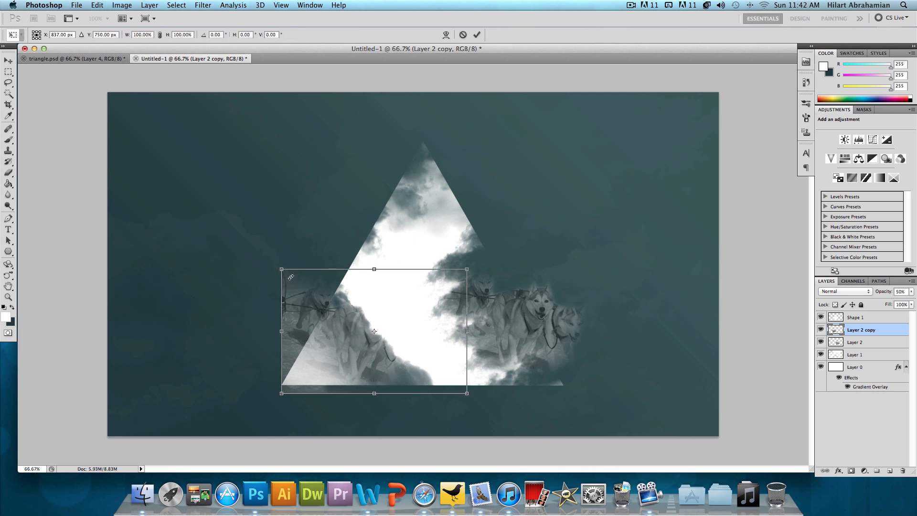
{"action": "left_click_drag", "start_coordinate": [282, 270], "coordinate": [300, 281]}
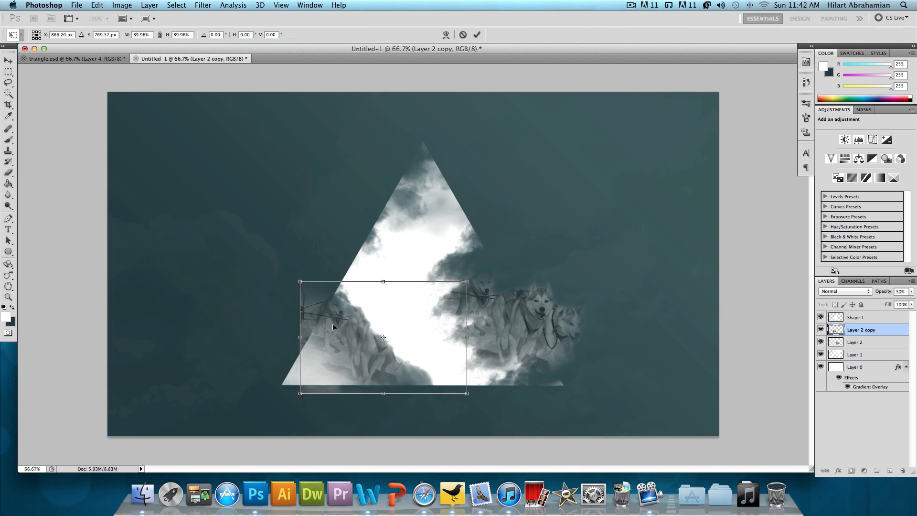
{"action": "mouse_move", "coordinate": [332, 327]}
{"action": "left_mouse_down"}
{"action": "mouse_move", "coordinate": [330, 319]}
{"action": "mouse_move", "coordinate": [347, 328]}
{"action": "left_mouse_up"}
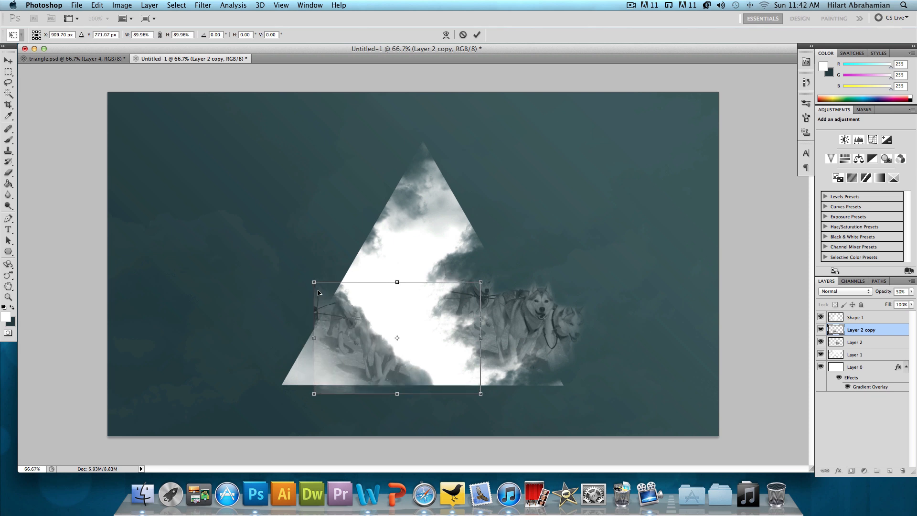
{"action": "key", "text": "Return"}
- Erase the sled-dog copy's edges that stick out past the triangle's lower left with a round 250 px eraser
{"action": "left_click", "coordinate": [8, 173]}
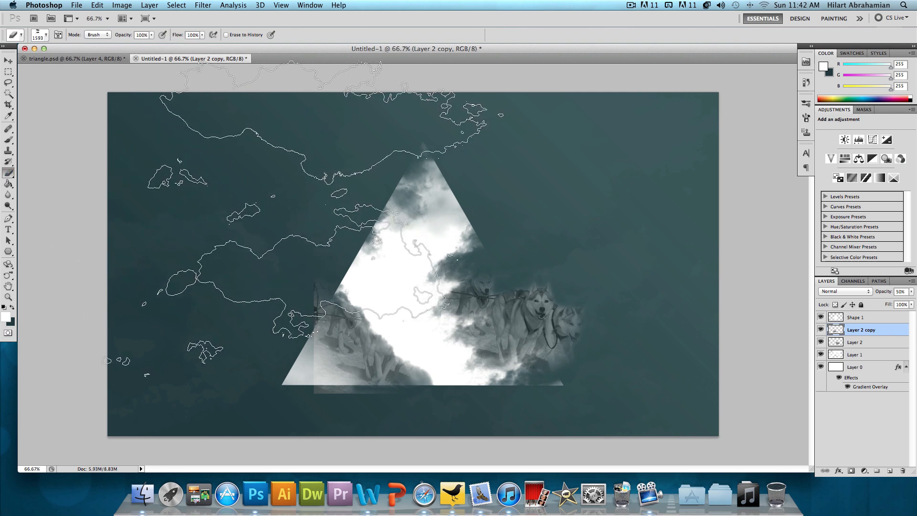
{"action": "right_click", "coordinate": [444, 332]}
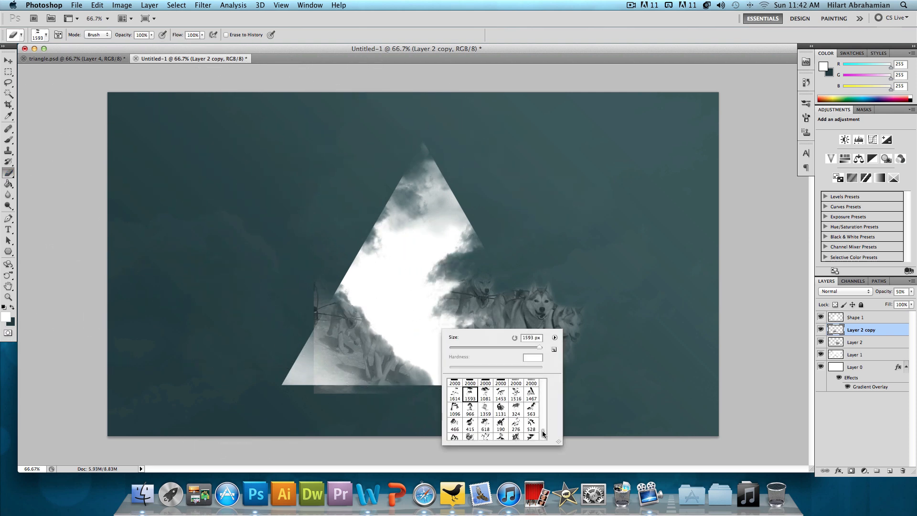
{"action": "left_click_drag", "start_coordinate": [542, 430], "coordinate": [544, 372]}
{"action": "double_click", "coordinate": [512, 432]}
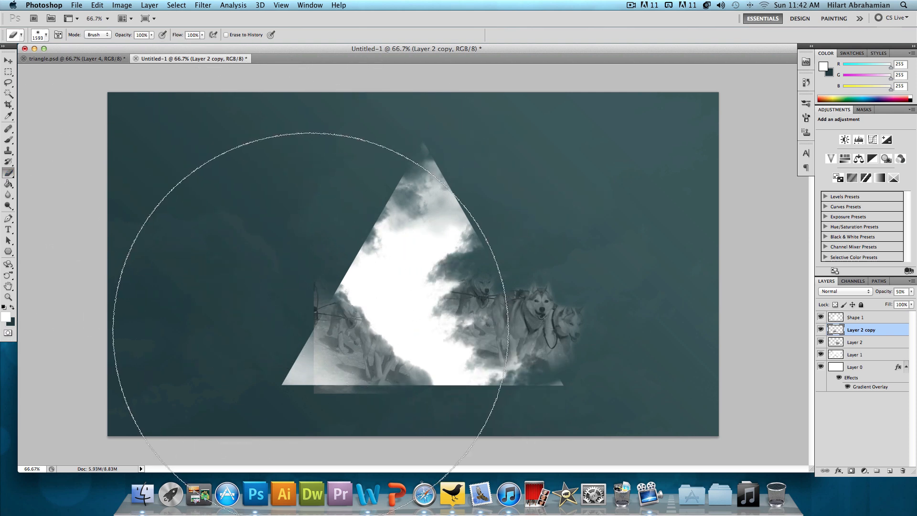
{"action": "key", "text": "bracketleft"}
{"action": "key", "text": "bracketleft"}
{"action": "key", "text": "bracketleft"}
{"action": "key", "text": "bracketleft"}
{"action": "key", "text": "bracketleft"}
{"action": "key", "text": "bracketleft"}
{"action": "key", "text": "bracketleft"}
{"action": "key", "text": "bracketleft"}
{"action": "key", "text": "bracketleft"}
{"action": "key", "text": "bracketleft"}
{"action": "key", "text": "bracketleft"}
{"action": "key", "text": "bracketleft"}
{"action": "key", "text": "bracketleft"}
{"action": "key", "text": "bracketleft"}
{"action": "key", "text": "bracketleft"}
{"action": "key", "text": "bracketleft"}
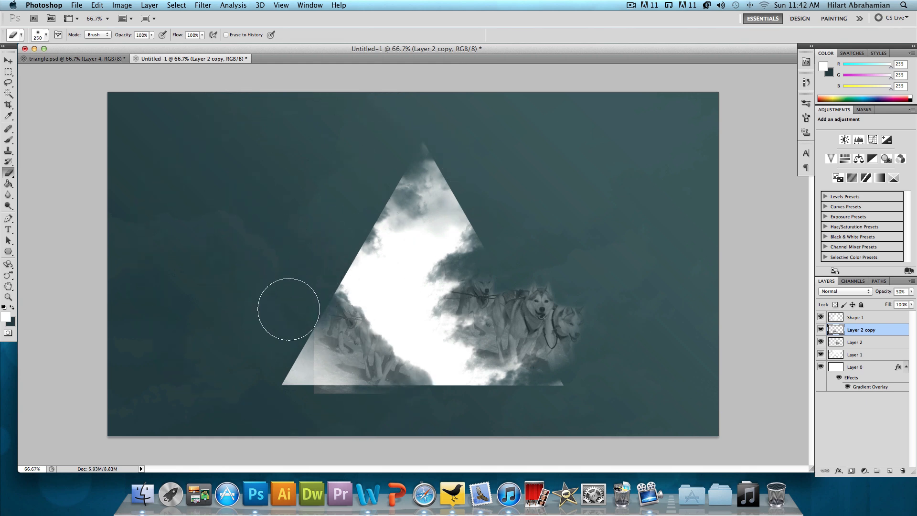
{"action": "mouse_move", "coordinate": [286, 349]}
{"action": "left_mouse_down"}
{"action": "mouse_move", "coordinate": [297, 391]}
{"action": "mouse_move", "coordinate": [319, 401]}
{"action": "mouse_move", "coordinate": [306, 402]}
{"action": "mouse_move", "coordinate": [437, 428]}
{"action": "mouse_move", "coordinate": [303, 411]}
{"action": "left_mouse_up"}
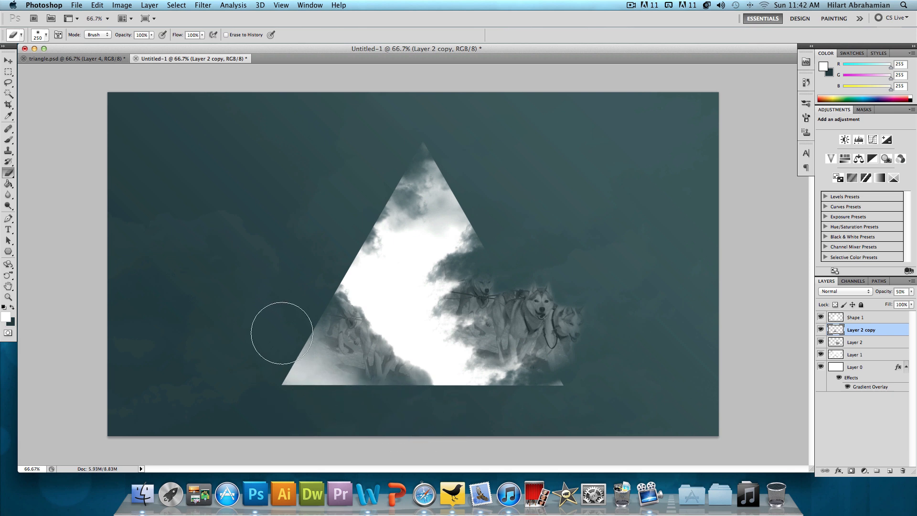
- Set the opacity of the sled-dog copy, Layer 2 copy, to 15%
{"action": "left_click", "coordinate": [895, 291]}
{"action": "type", "text": "25"}
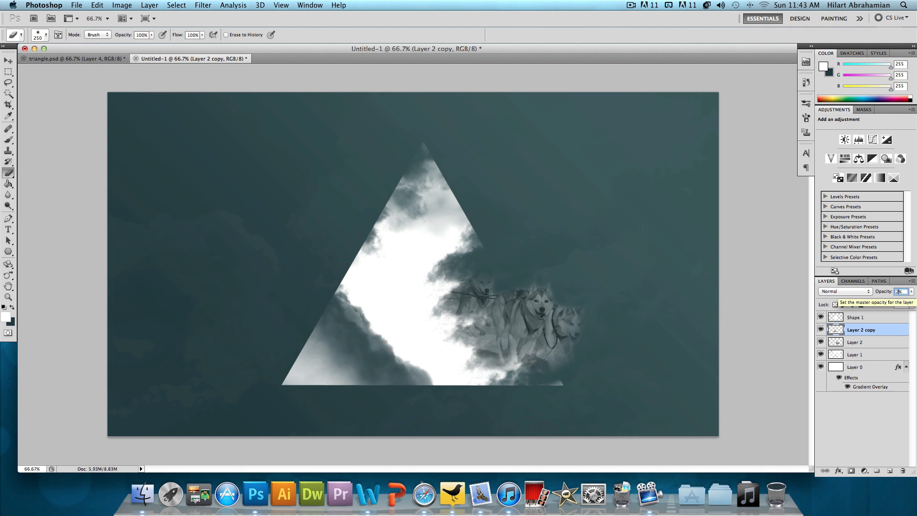
{"action": "type", "text": "0"}
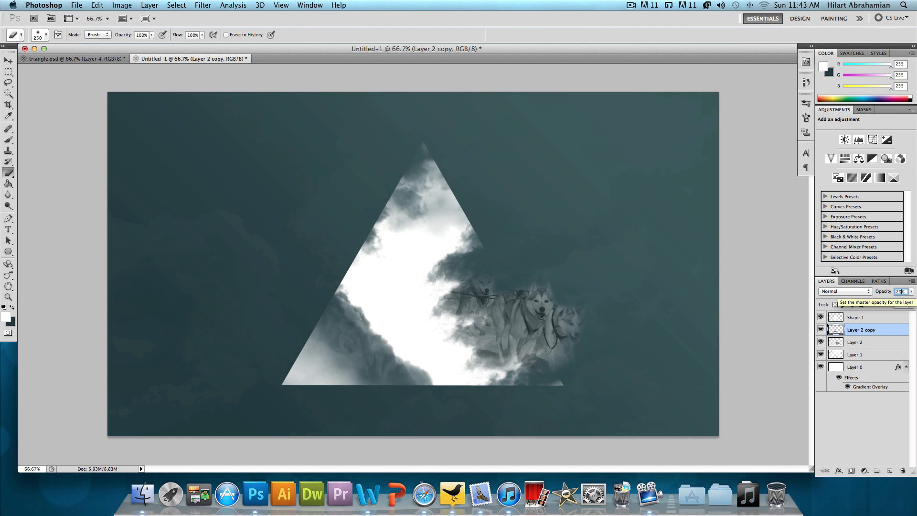
{"action": "type", "text": "15"}
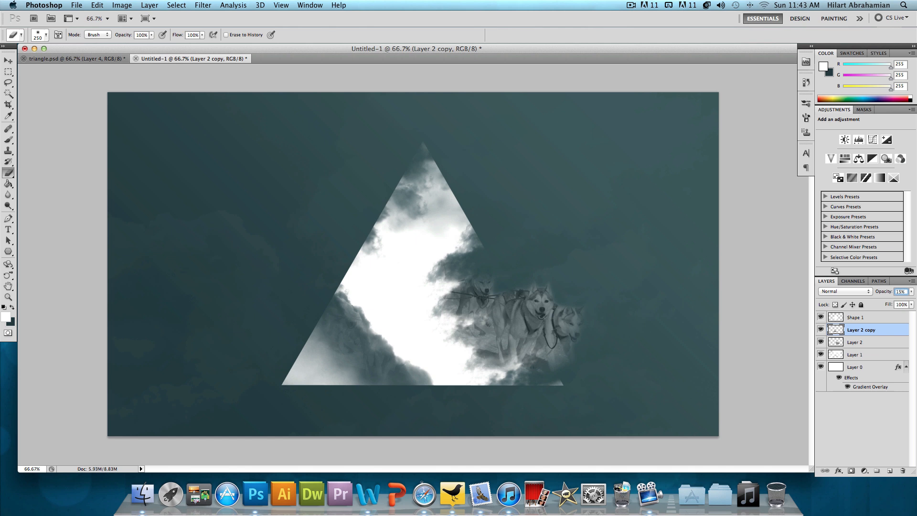
- Check the clouds in triangle.psd, return to the untitled document and add a new layer above Layer 2 copy
{"action": "left_click", "coordinate": [71, 58]}
{"action": "mouse_move", "coordinate": [552, 243]}
{"action": "left_mouse_down"}
{"action": "mouse_move", "coordinate": [525, 249]}
{"action": "mouse_move", "coordinate": [497, 241]}
{"action": "left_mouse_up"}
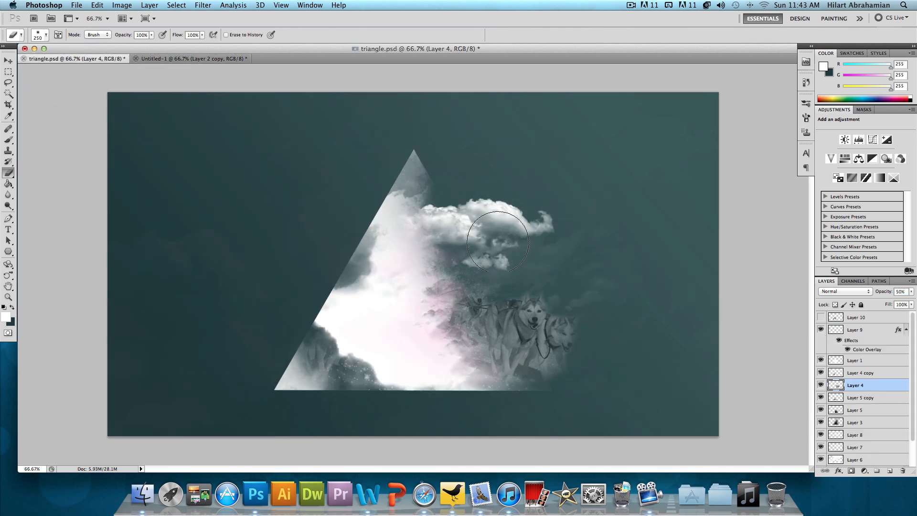
{"action": "left_click", "coordinate": [201, 59]}
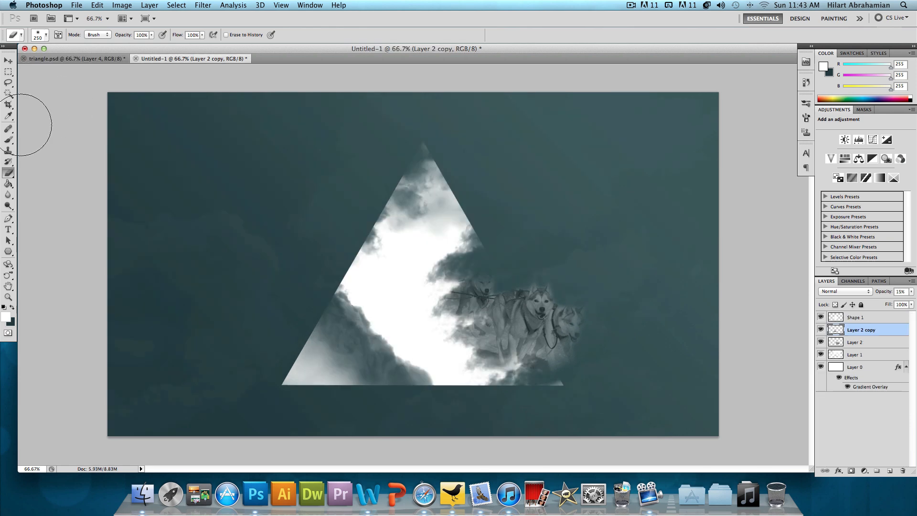
{"action": "left_click", "coordinate": [8, 139]}
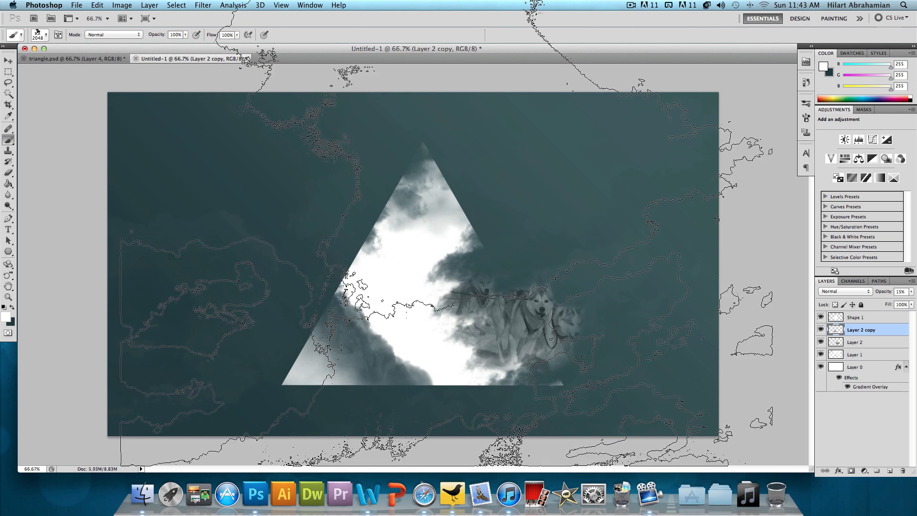
{"action": "key", "text": "ctrl+shift+n"}
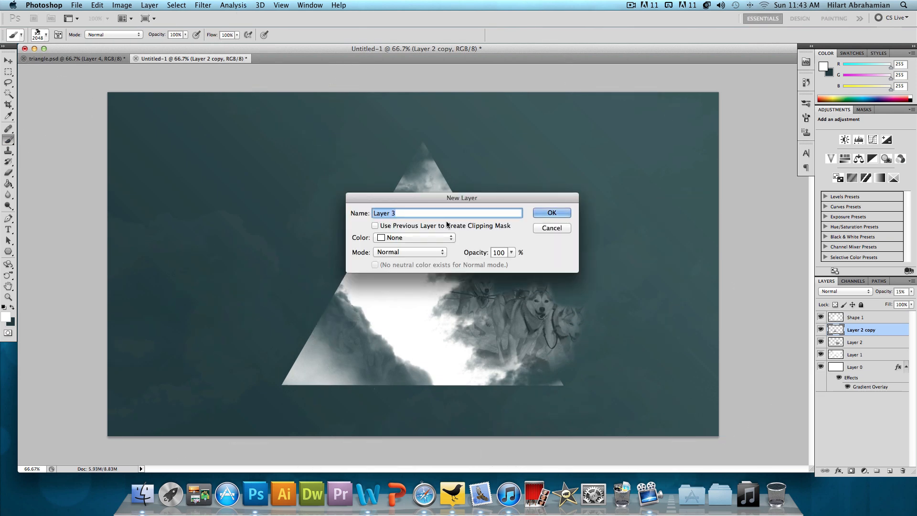
{"action": "left_click", "coordinate": [553, 213]}
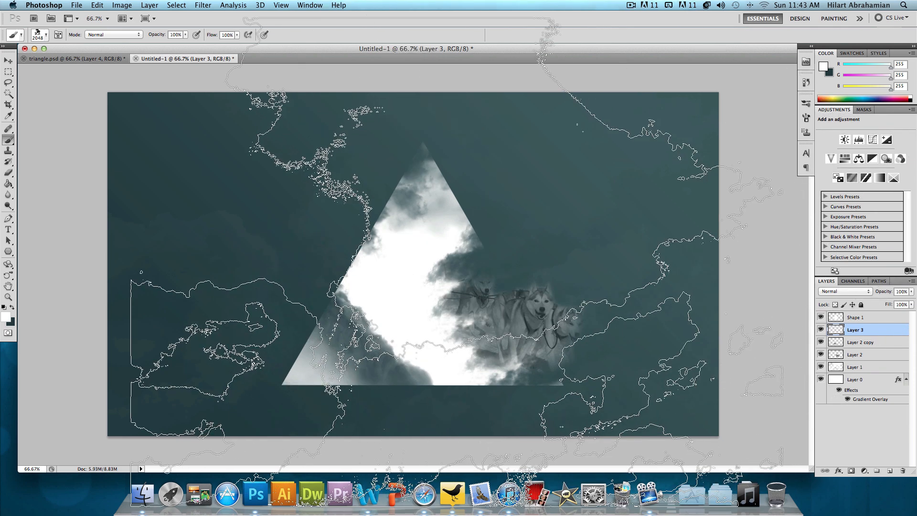
- Choose the 1593 px cloud brush, reduce it to 700 px and stamp white clouds once over the triangle's eroded right side
{"action": "right_click", "coordinate": [514, 327]}
{"action": "scroll", "coordinate": [520, 342], "scroll_direction": "up", "scroll_amount": 3}
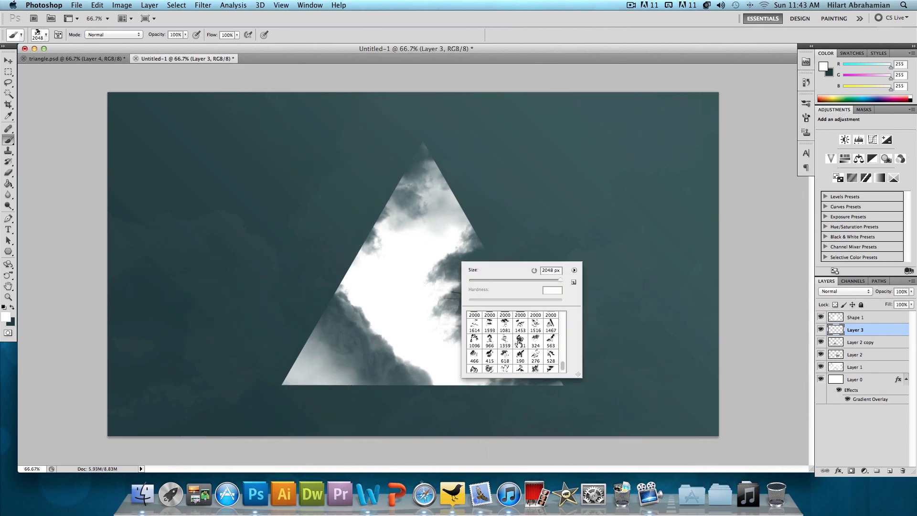
{"action": "left_click", "coordinate": [494, 334]}
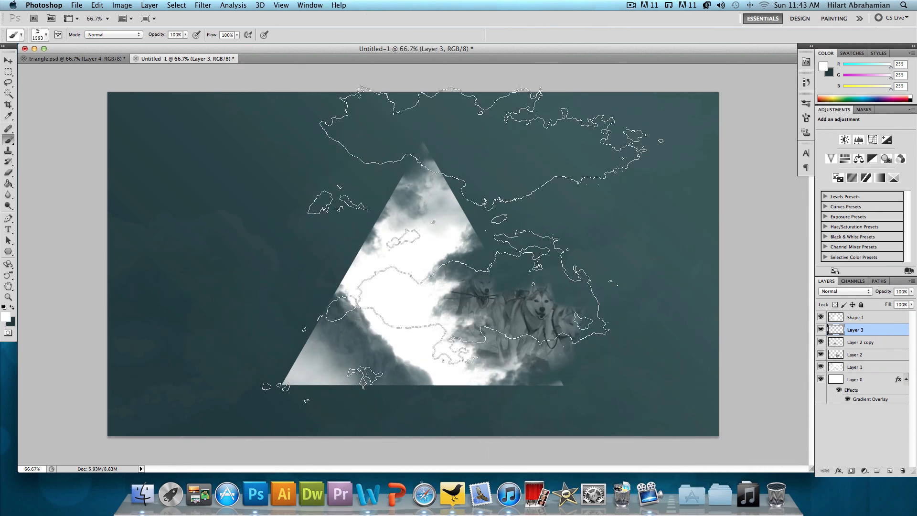
{"action": "key", "text": "bracketleft"}
{"action": "key", "text": "bracketleft"}
{"action": "key", "text": "bracketleft"}
{"action": "key", "text": "bracketleft"}
{"action": "key", "text": "bracketleft"}
{"action": "key", "text": "bracketleft"}
{"action": "key", "text": "bracketleft"}
{"action": "key", "text": "bracketleft"}
{"action": "key", "text": "bracketleft"}
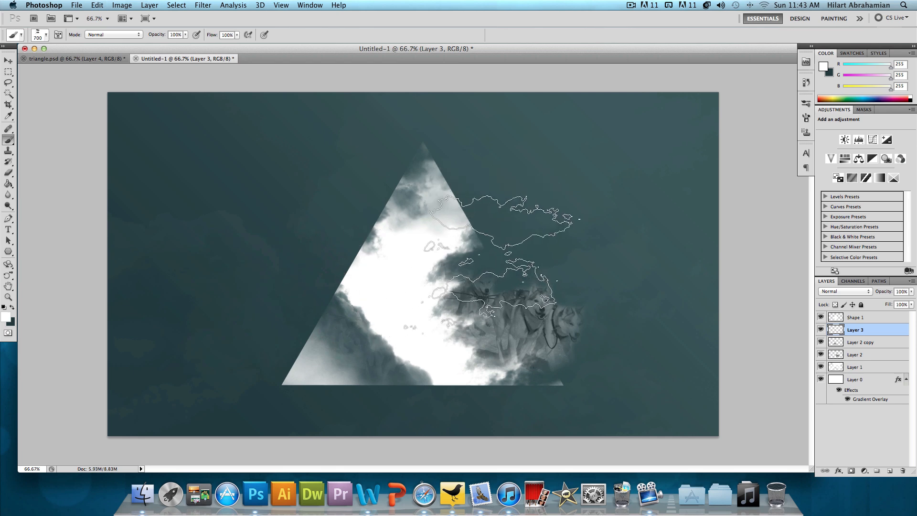
{"action": "left_click", "coordinate": [502, 261]}
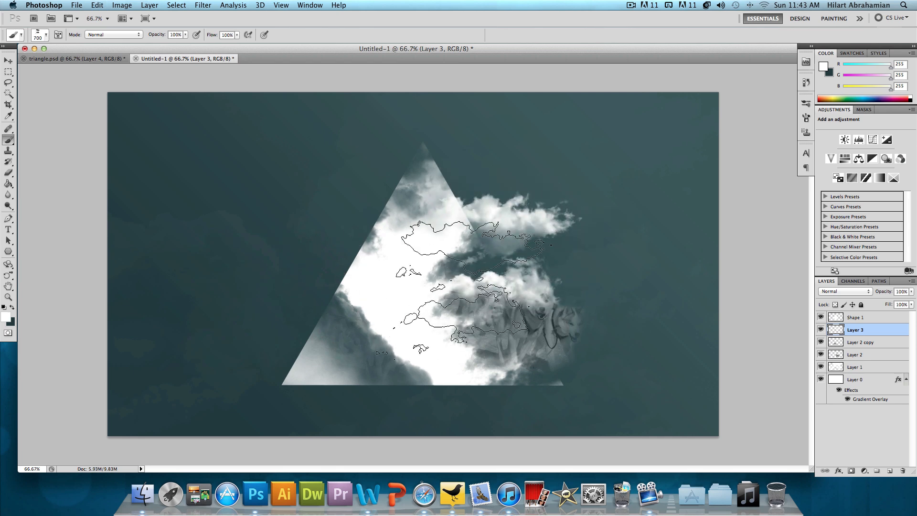
- Erase the stamped clouds covering the sled dogs with the 250 px eraser and shift the remaining upper cloud slightly left and up
{"action": "left_click", "coordinate": [9, 172]}
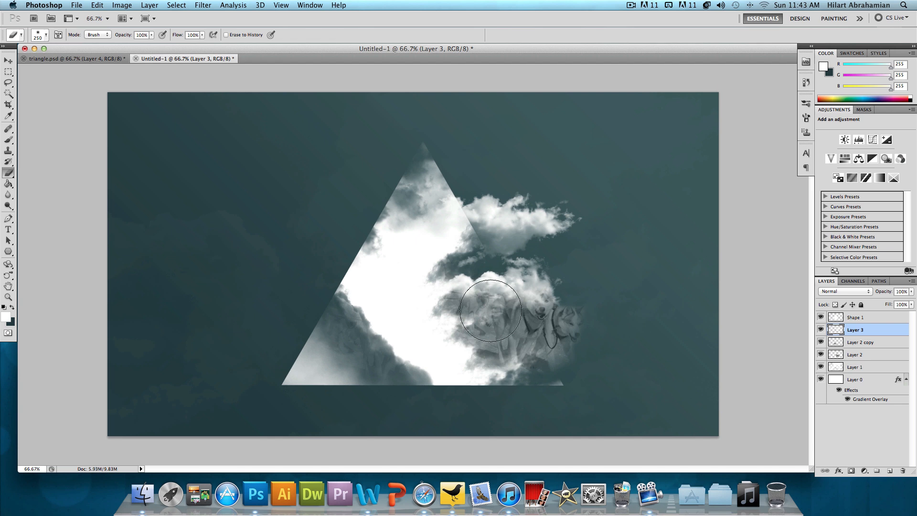
{"action": "mouse_move", "coordinate": [577, 292]}
{"action": "left_mouse_down"}
{"action": "mouse_move", "coordinate": [512, 286]}
{"action": "mouse_move", "coordinate": [528, 270]}
{"action": "mouse_move", "coordinate": [454, 323]}
{"action": "mouse_move", "coordinate": [466, 310]}
{"action": "mouse_move", "coordinate": [410, 272]}
{"action": "left_mouse_up"}
{"action": "left_click", "coordinate": [9, 59]}
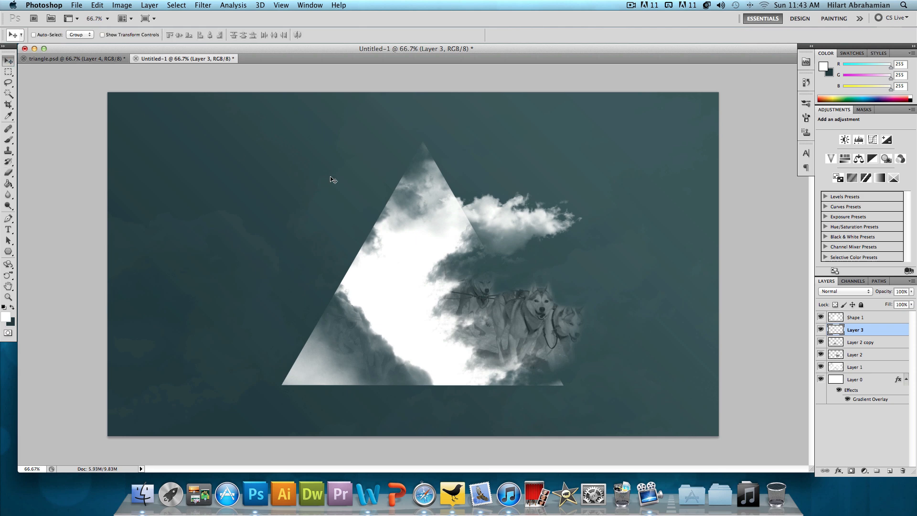
{"action": "left_click_drag", "start_coordinate": [470, 231], "coordinate": [465, 226]}
- Compare with triangle.psd, add a layer above Layer 5 and paint white clouds down the triangle's middle with the 300 px cloud brush
{"action": "left_click", "coordinate": [8, 146]}
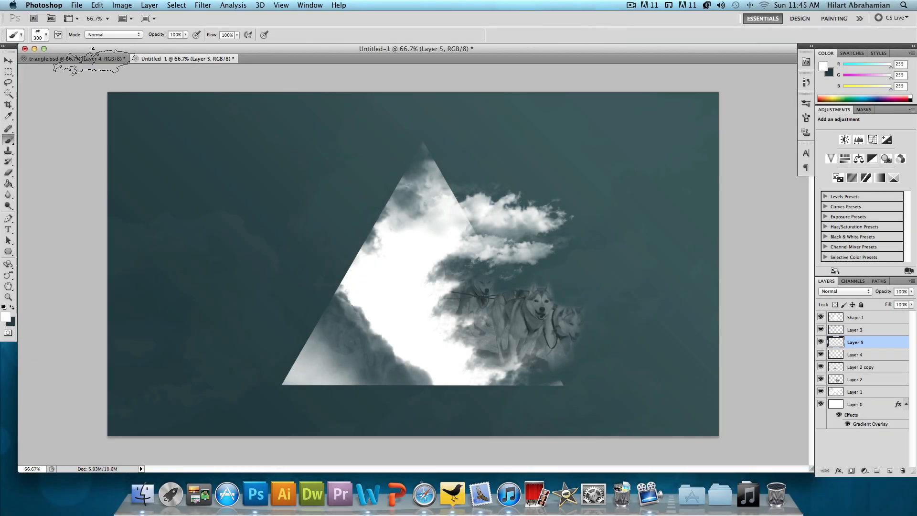
{"action": "left_click", "coordinate": [82, 58]}
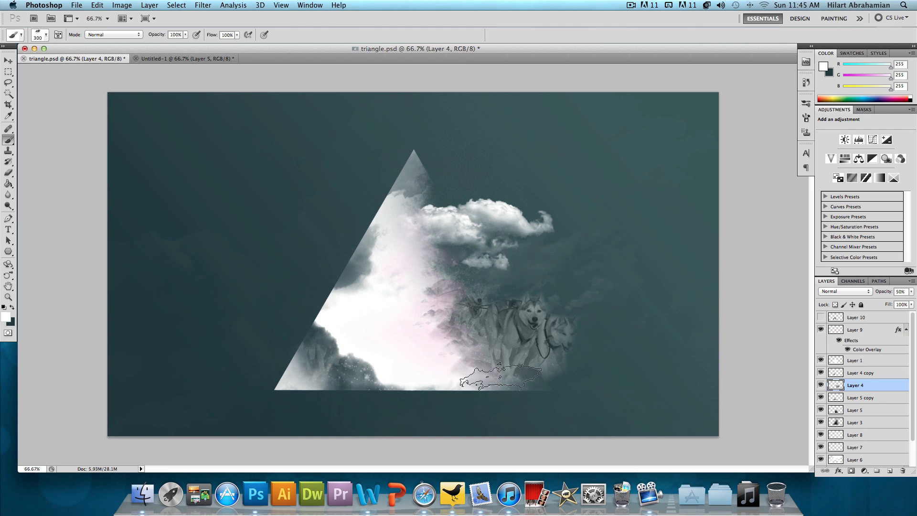
{"action": "left_click", "coordinate": [188, 59]}
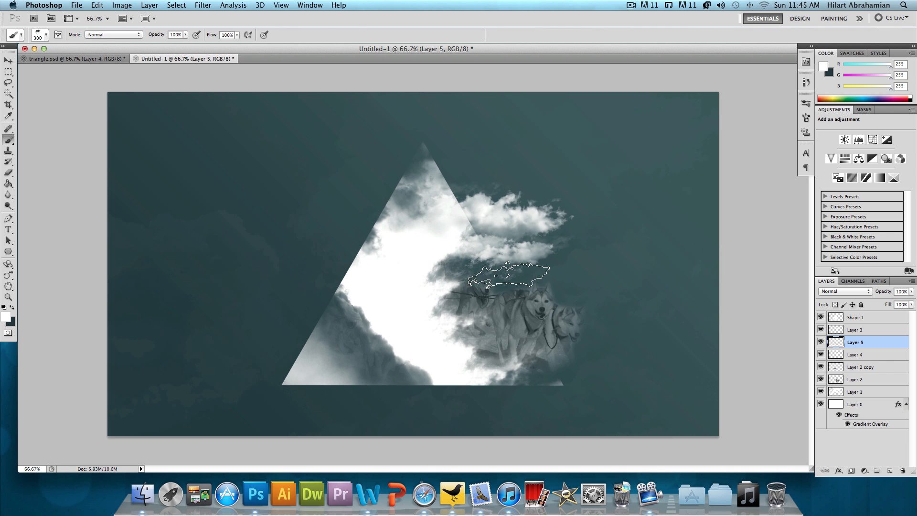
{"action": "key", "text": "super+shift+n"}
{"action": "key", "text": "Return"}
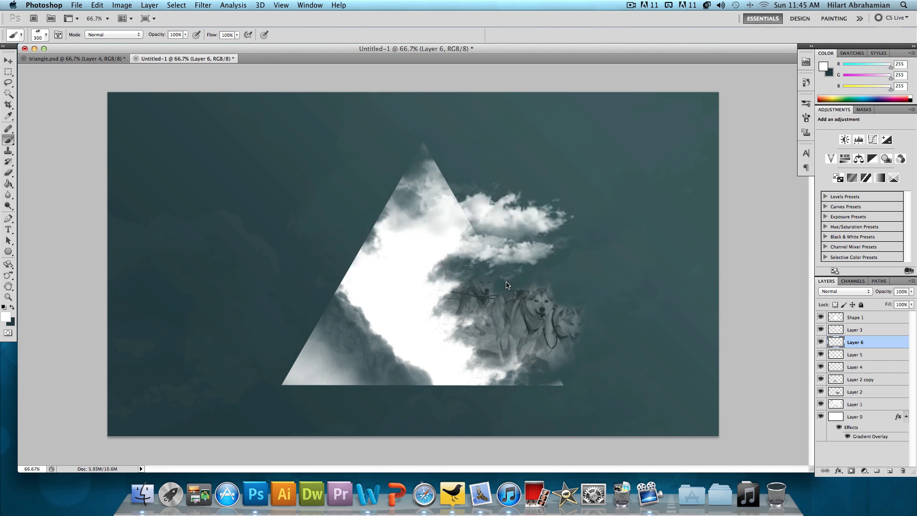
{"action": "left_click", "coordinate": [419, 188]}
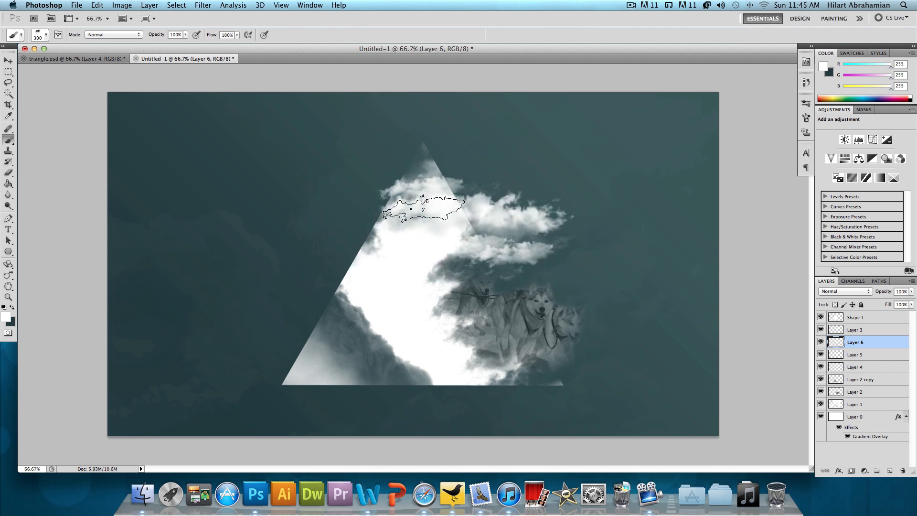
{"action": "mouse_move", "coordinate": [427, 261]}
{"action": "left_mouse_down"}
{"action": "mouse_move", "coordinate": [447, 358]}
{"action": "mouse_move", "coordinate": [437, 319]}
{"action": "mouse_move", "coordinate": [472, 376]}
{"action": "mouse_move", "coordinate": [385, 194]}
{"action": "mouse_move", "coordinate": [387, 181]}
{"action": "mouse_move", "coordinate": [415, 276]}
{"action": "left_mouse_up"}
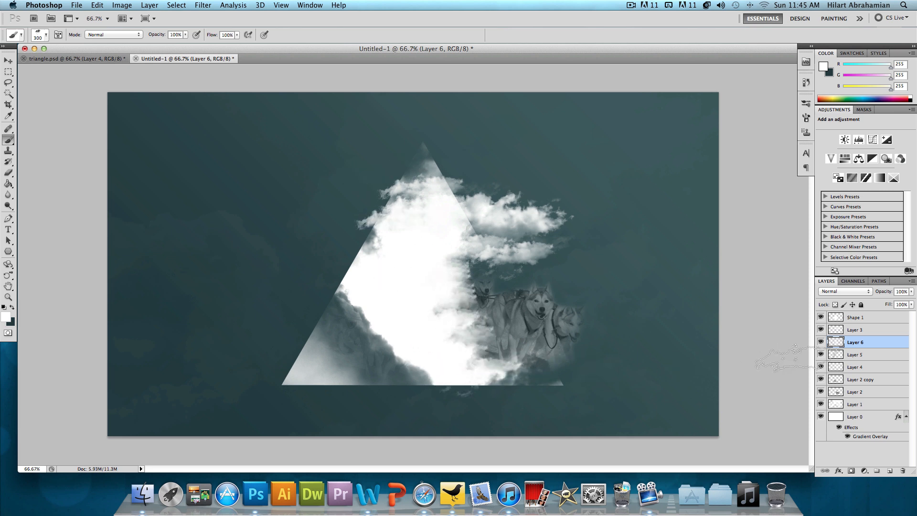
- Apply a Color Overlay in pale pink ffdaf8 to Layer 6, keeping Normal blending and 100% opacity
{"action": "double_click", "coordinate": [886, 348]}
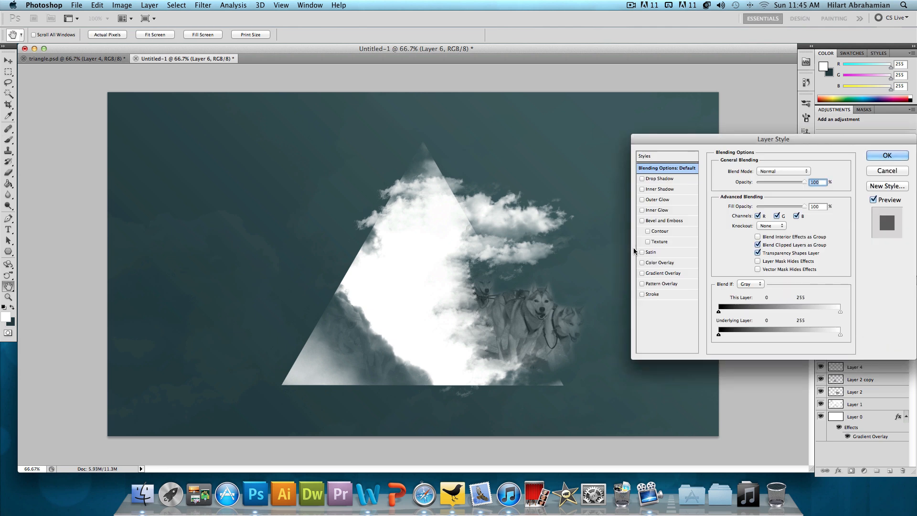
{"action": "left_click", "coordinate": [664, 262]}
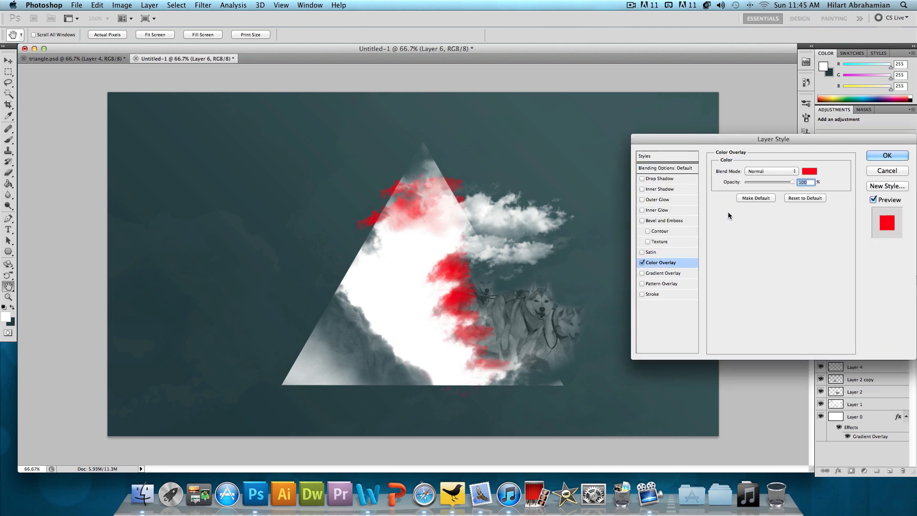
{"action": "left_click", "coordinate": [810, 171]}
{"action": "left_click", "coordinate": [693, 211]}
{"action": "left_click_drag", "start_coordinate": [693, 212], "coordinate": [697, 254]}
{"action": "left_click_drag", "start_coordinate": [699, 162], "coordinate": [701, 151]}
{"action": "left_click", "coordinate": [600, 134]}
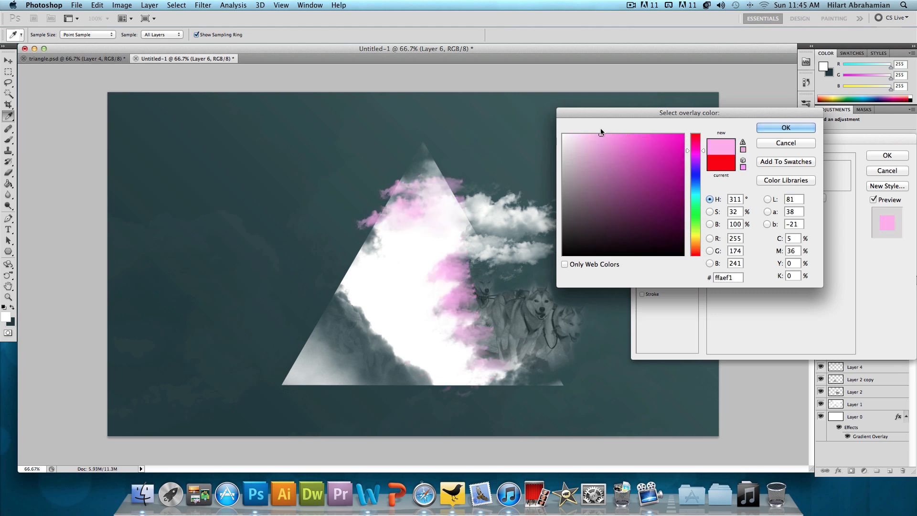
{"action": "left_click_drag", "start_coordinate": [595, 133], "coordinate": [579, 128]}
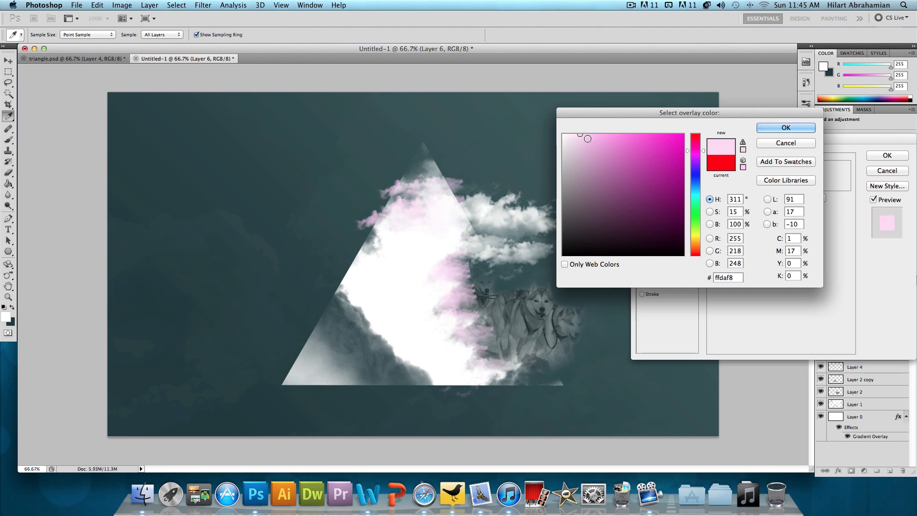
{"action": "key", "text": "Return"}
{"action": "left_click", "coordinate": [812, 173]}
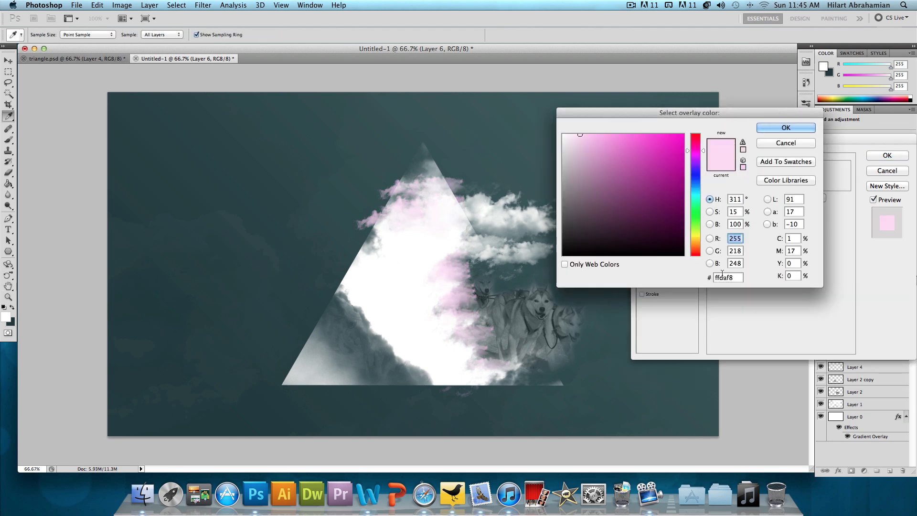
{"action": "left_click", "coordinate": [783, 136]}
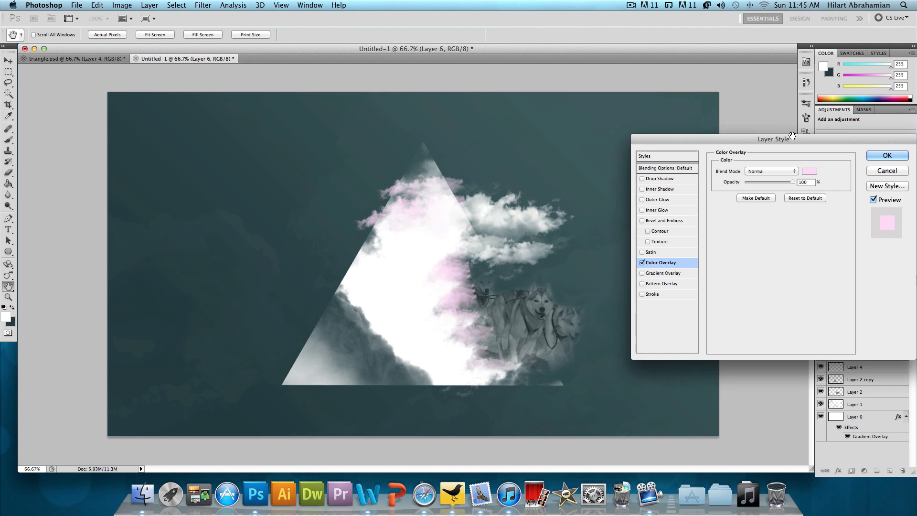
{"action": "left_click", "coordinate": [877, 154]}
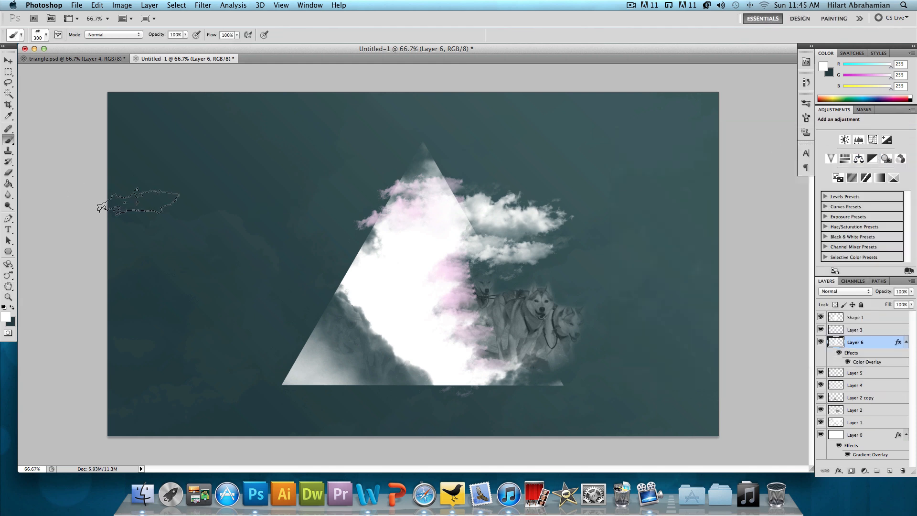
- Place Layer 6 above Shape 1 and set its opacity to 50%
{"action": "left_click_drag", "start_coordinate": [881, 343], "coordinate": [876, 319]}
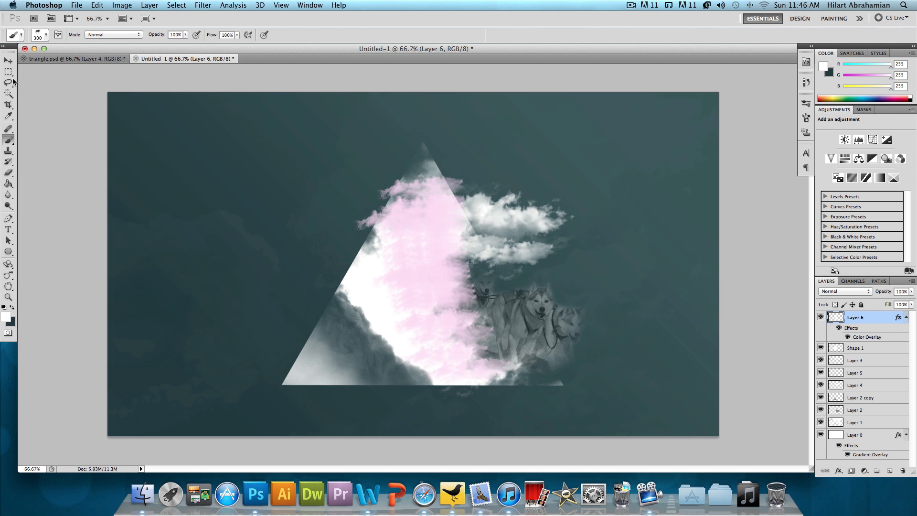
{"action": "left_click", "coordinate": [10, 173]}
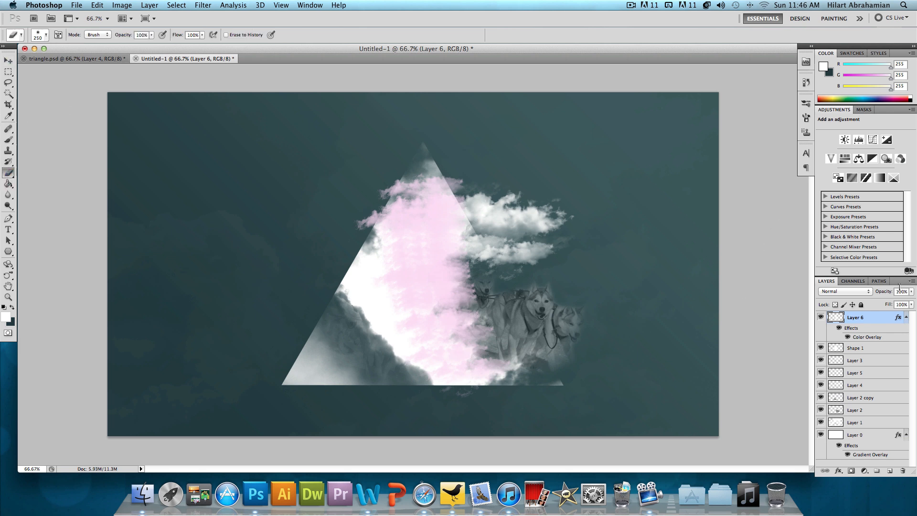
{"action": "type", "text": "20"}
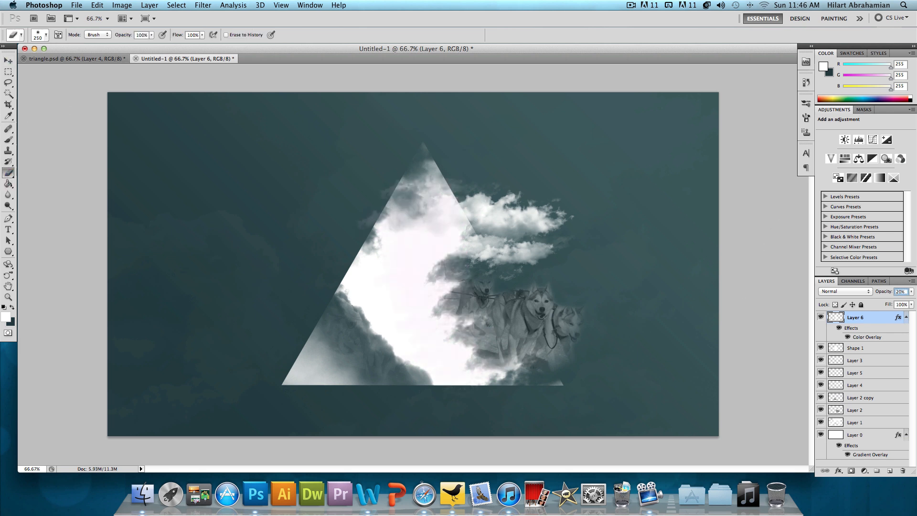
{"action": "key", "text": "BackSpace"}
{"action": "key", "text": "BackSpace"}
{"action": "type", "text": "3"}
{"action": "key", "text": "BackSpace"}
{"action": "type", "text": "5"}
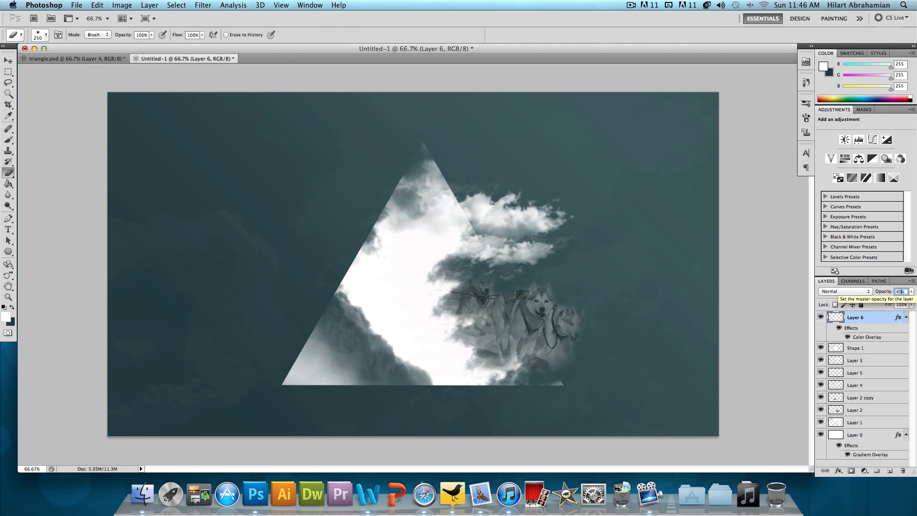
{"action": "key", "text": "BackSpace"}
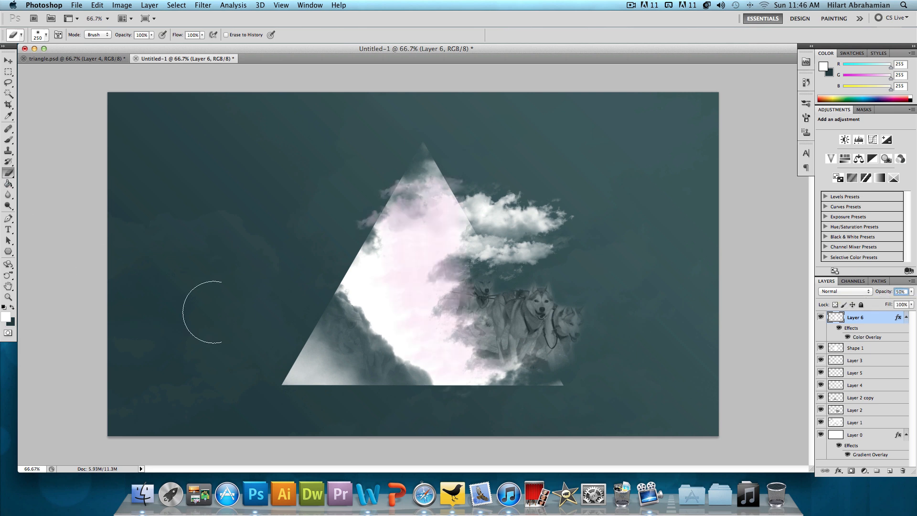
- Erase the pink clouds along the triangle's left edge, its tip and its eroded right side with the 250 px eraser
{"action": "left_click_drag", "start_coordinate": [358, 269], "coordinate": [374, 201]}
{"action": "mouse_move", "coordinate": [431, 152]}
{"action": "left_mouse_down"}
{"action": "mouse_move", "coordinate": [453, 239]}
{"action": "mouse_move", "coordinate": [511, 342]}
{"action": "left_mouse_up"}
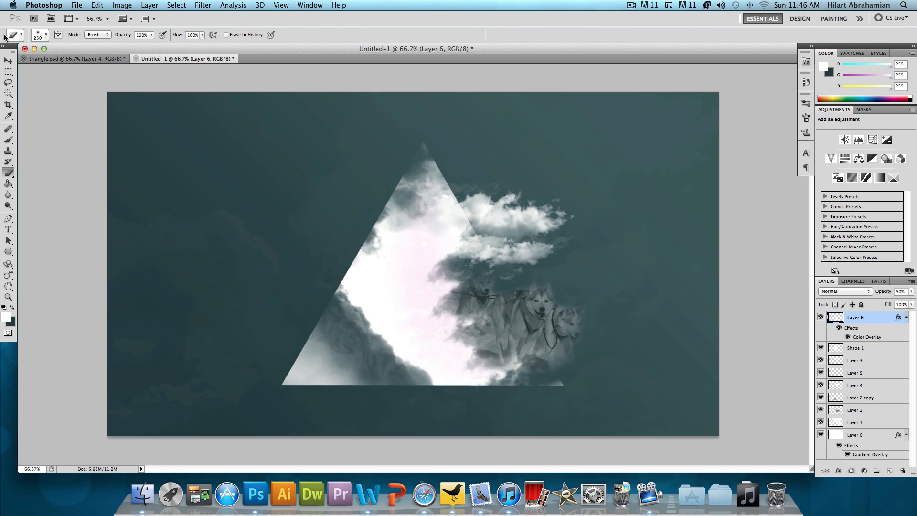
{"action": "left_click", "coordinate": [8, 60]}
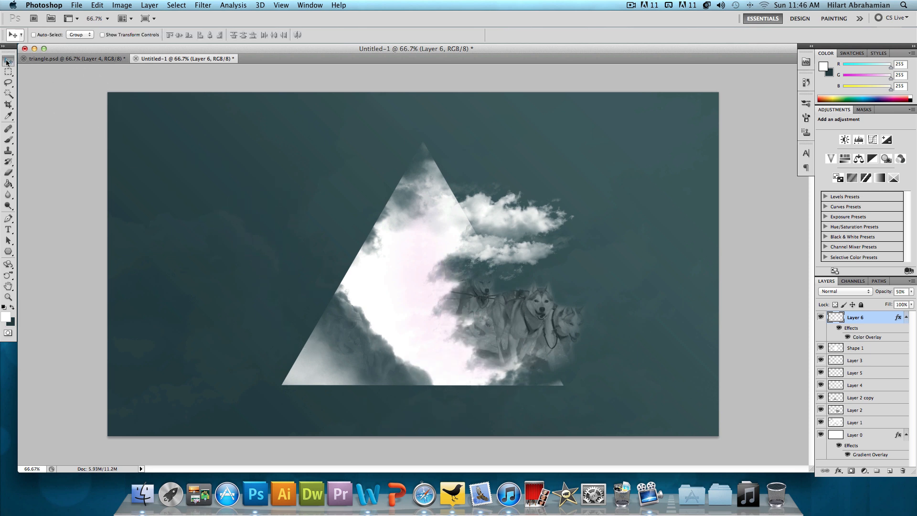
- Raise the pink cloud layer's opacity, trying 60% and settling on 75%
{"action": "left_click", "coordinate": [900, 291]}
{"action": "type", "text": "60"}
{"action": "key", "text": "Return"}
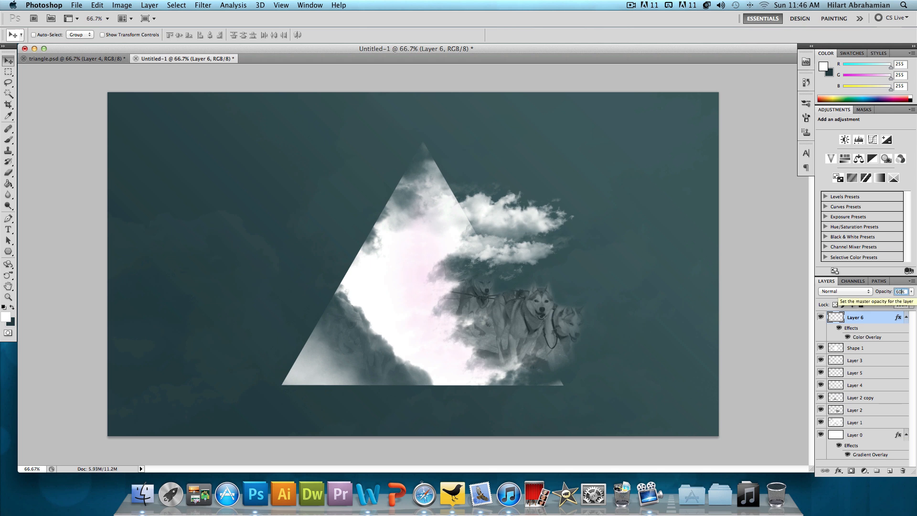
{"action": "type", "text": "75"}
{"action": "key", "text": "Return"}
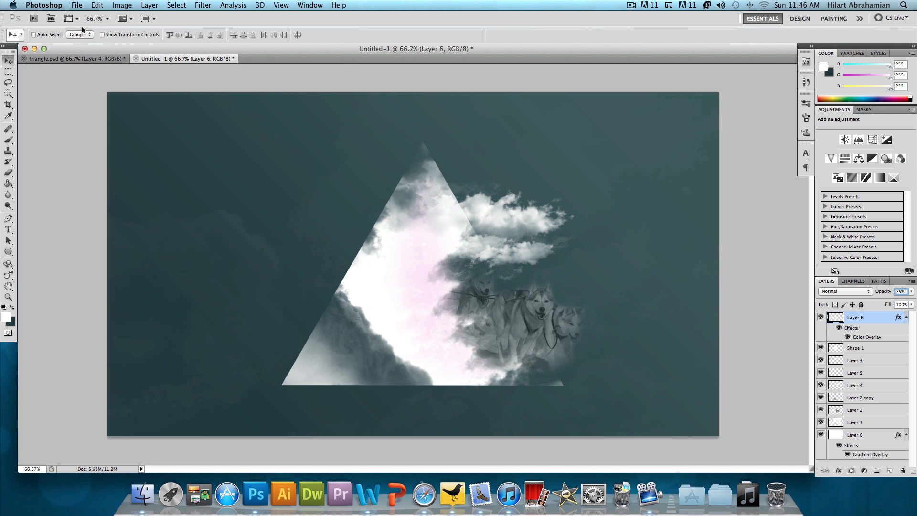
- Compare the finished artwork with triangle.psd, return to the untitled document and minimize its window
{"action": "left_click", "coordinate": [71, 59]}
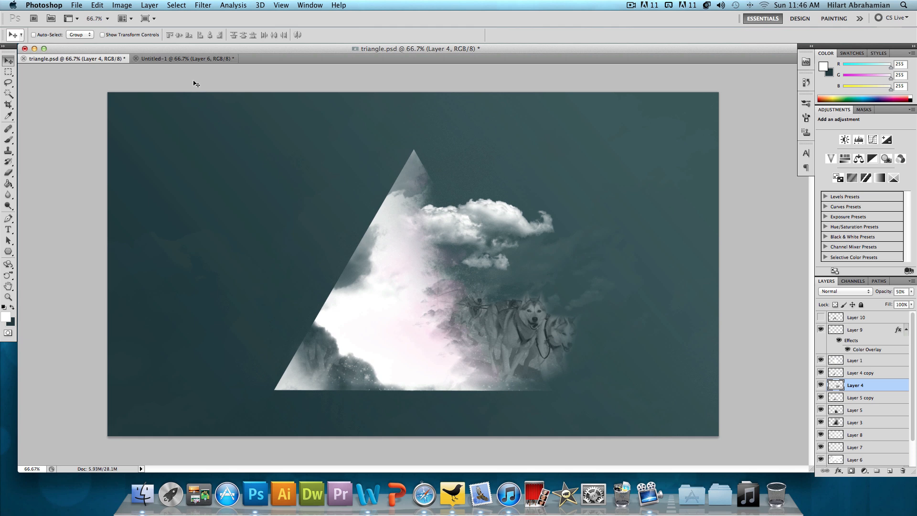
{"action": "left_click", "coordinate": [197, 58]}
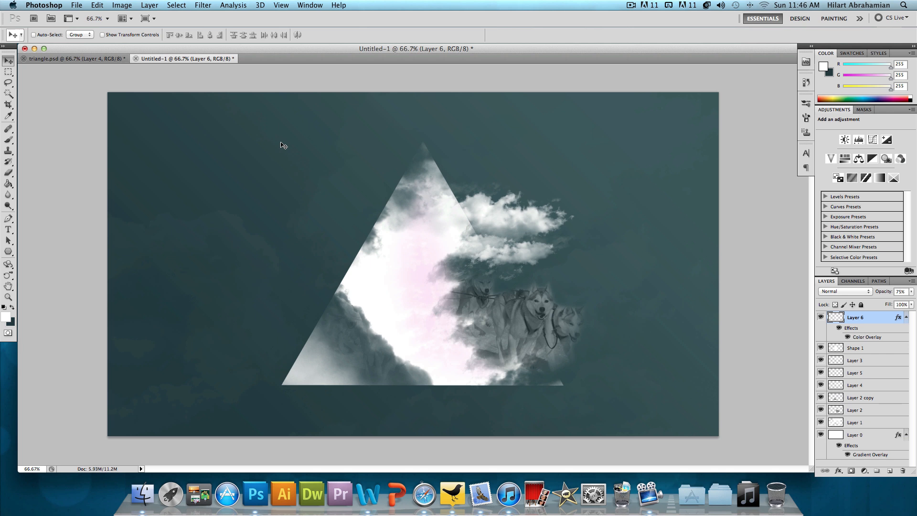
{"action": "left_click", "coordinate": [34, 49]}
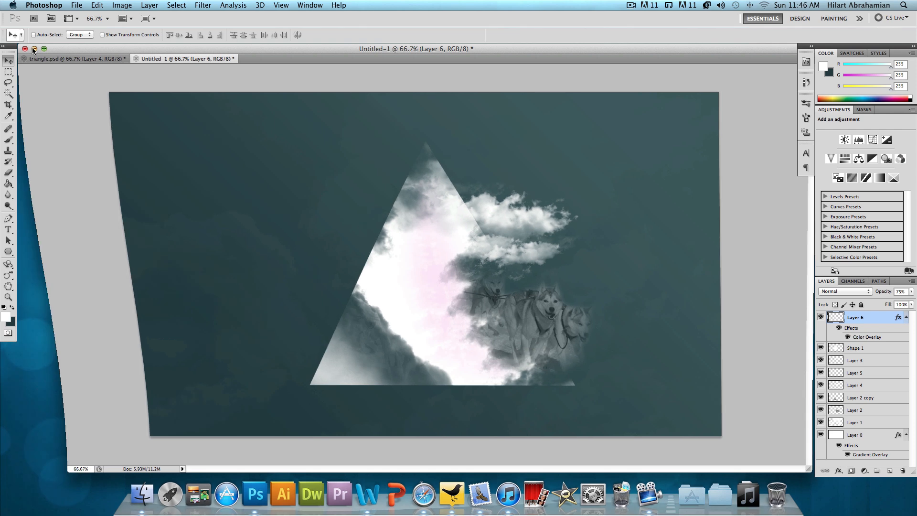
{"action": "left_click", "coordinate": [503, 220]}
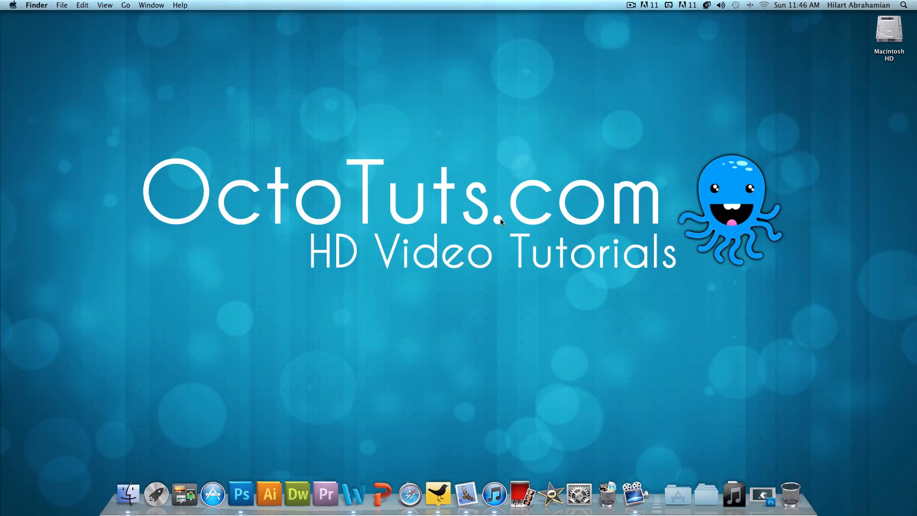